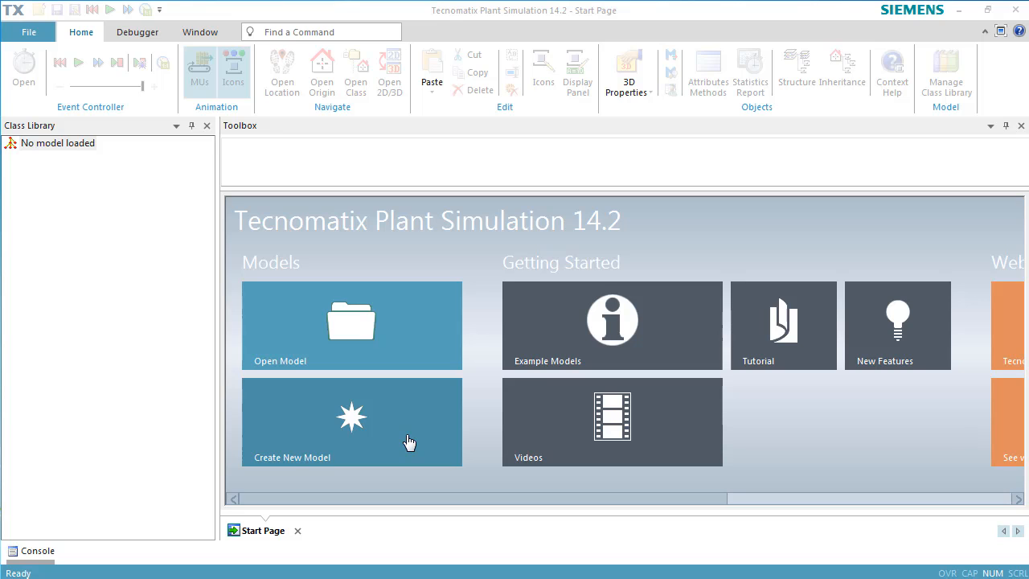
# - Create a new 3D model, switch it to the planning view and maximize the model window
pyautogui.click(408, 436)
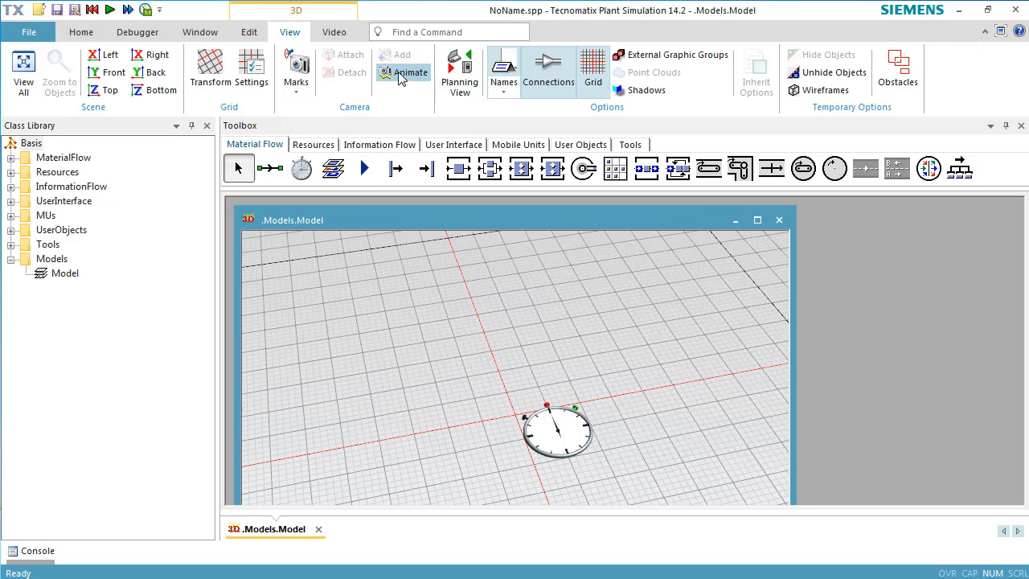
pyautogui.click(460, 74)
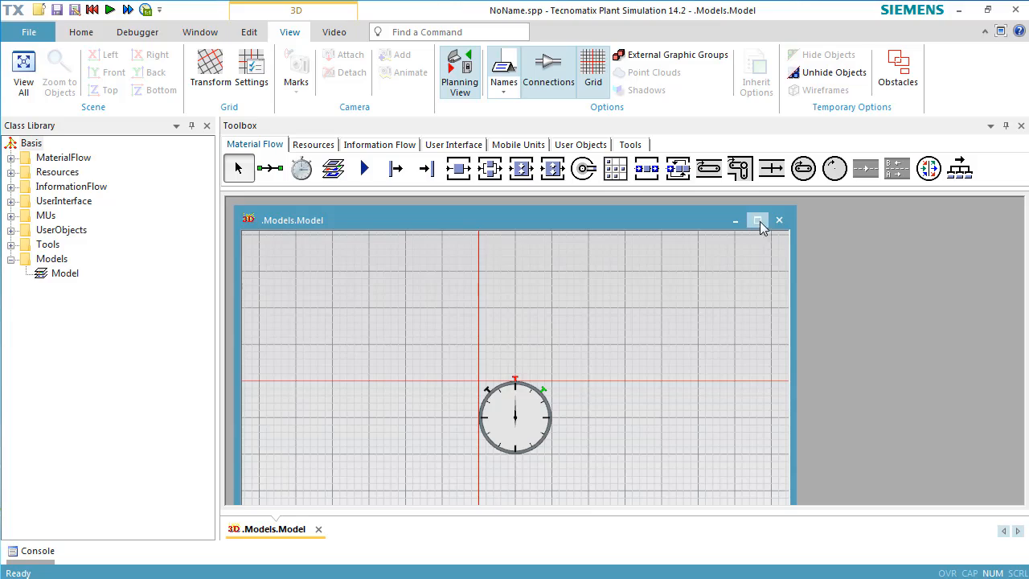
pyautogui.click(758, 220)
# - Place a Source below the event controller and a Station beside it, in line for the material flow
pyautogui.scroll(-2, 627, 354)
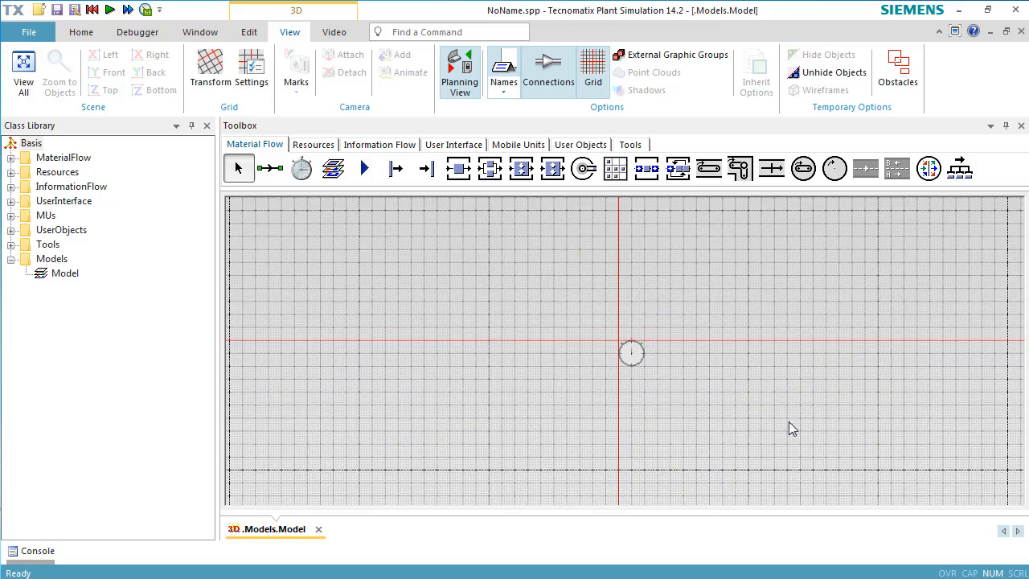
pyautogui.moveTo(788, 423); pyautogui.dragTo(449, 304)
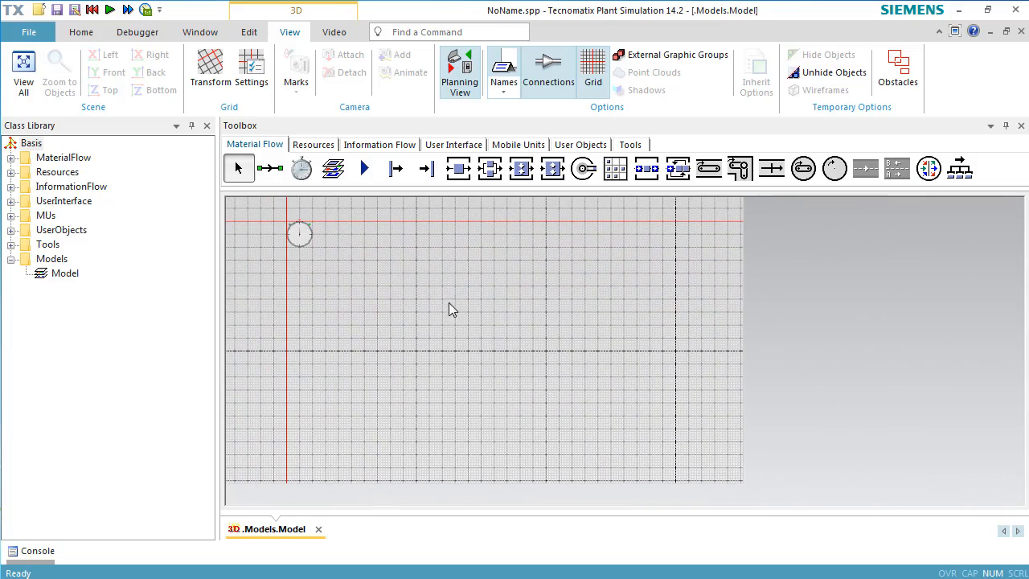
pyautogui.click(395, 168)
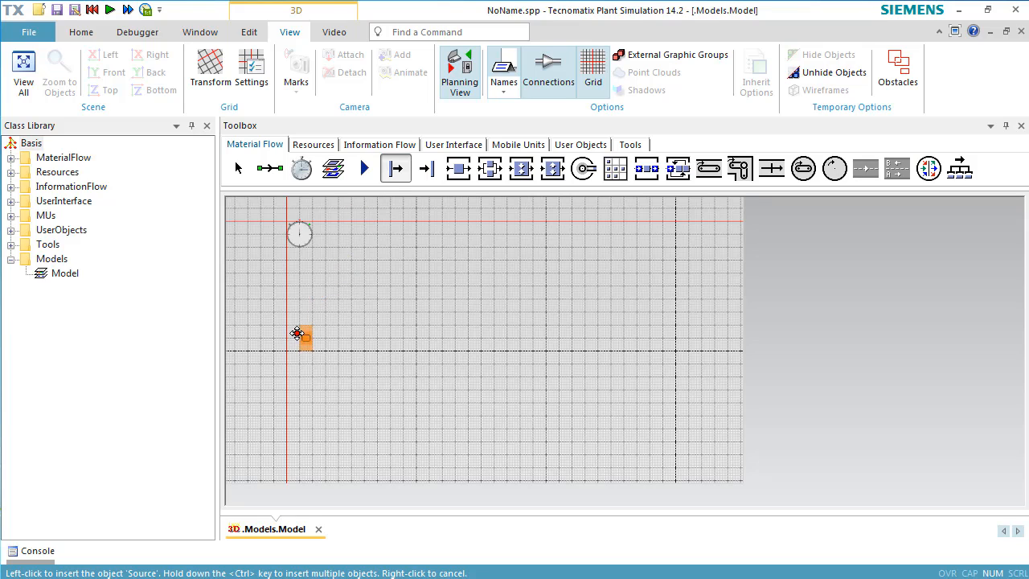
pyautogui.click(298, 334)
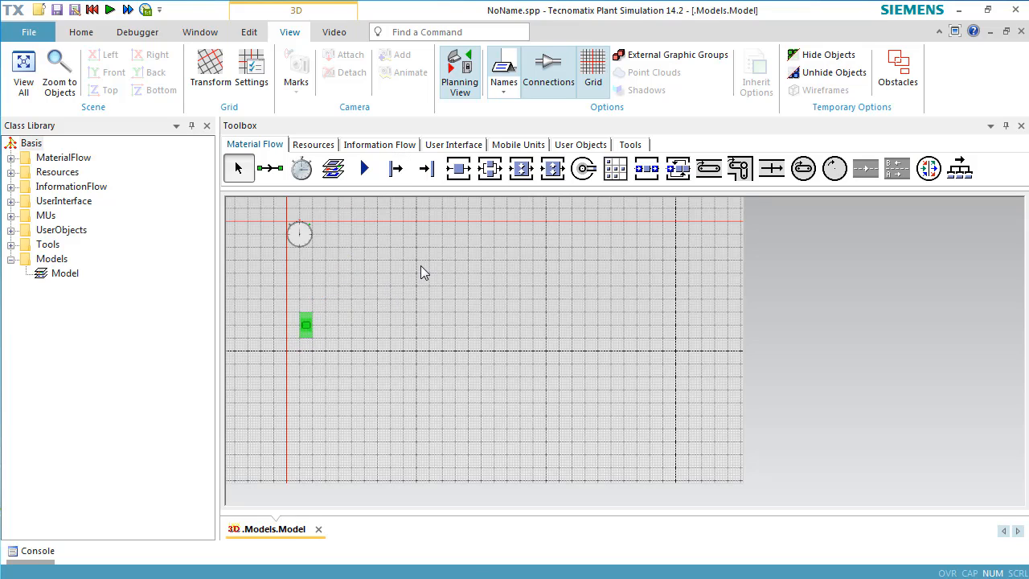
pyautogui.press('ctrl')
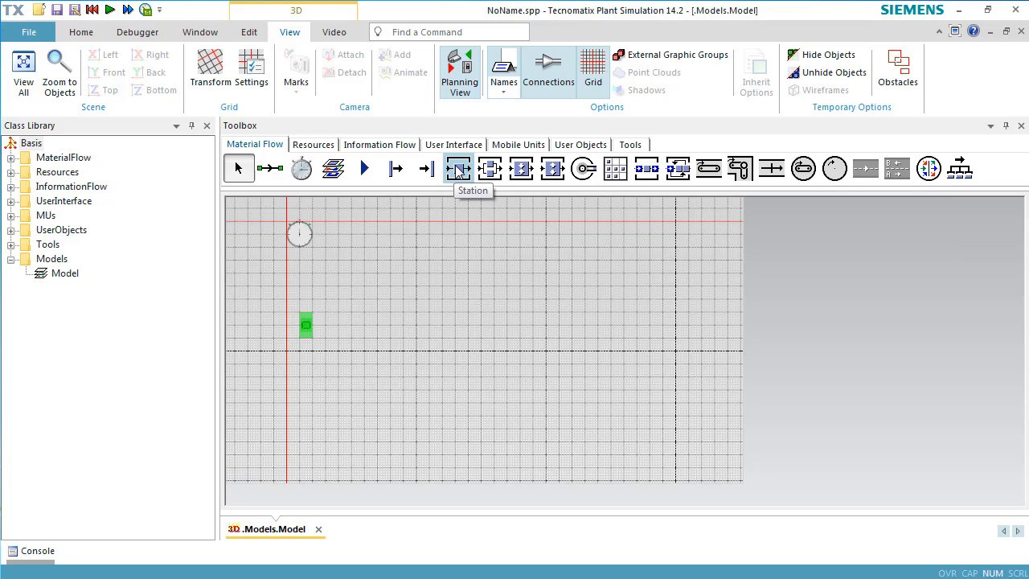
pyautogui.click(455, 174)
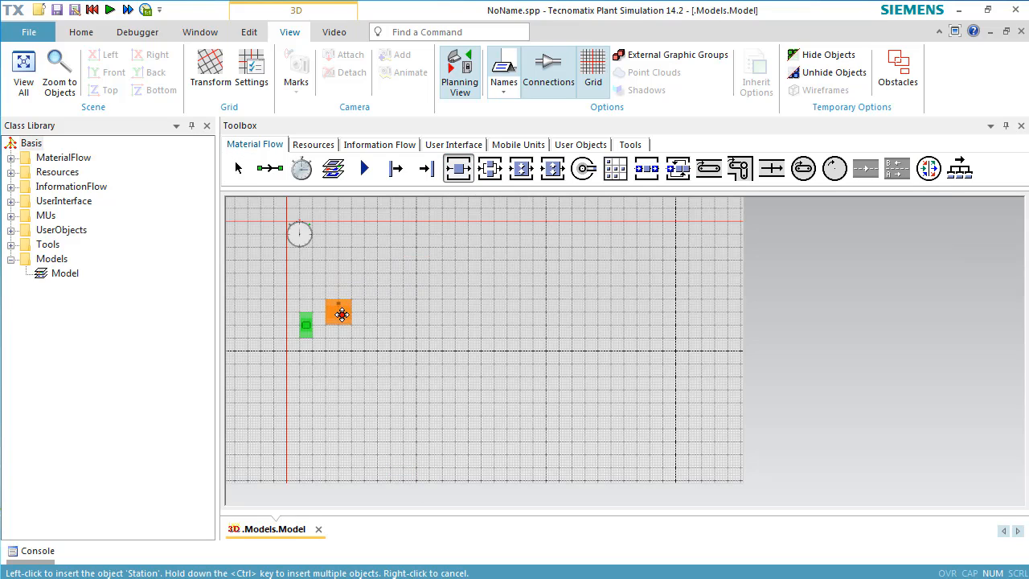
pyautogui.click(350, 324)
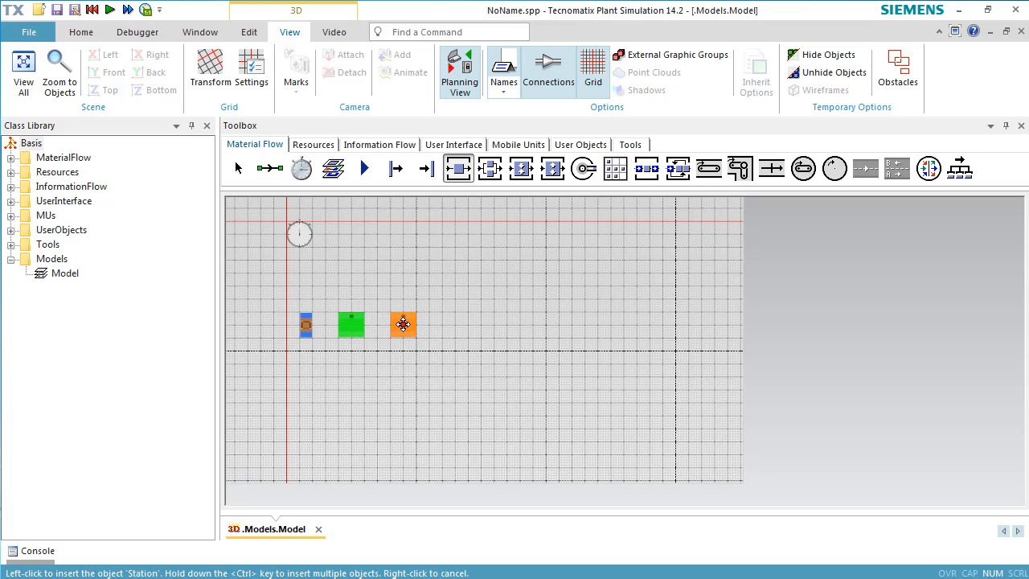
# - Place three parallel Stations stacked in a column after the first Station, followed by one more Station and a Drain in the middle row
pyautogui.click(402, 289)
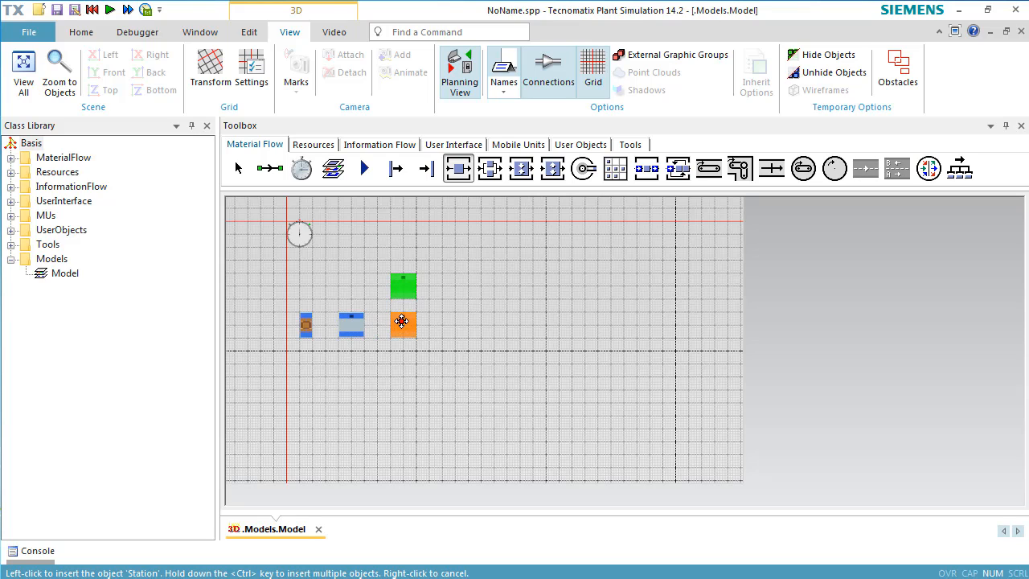
pyautogui.click(401, 329)
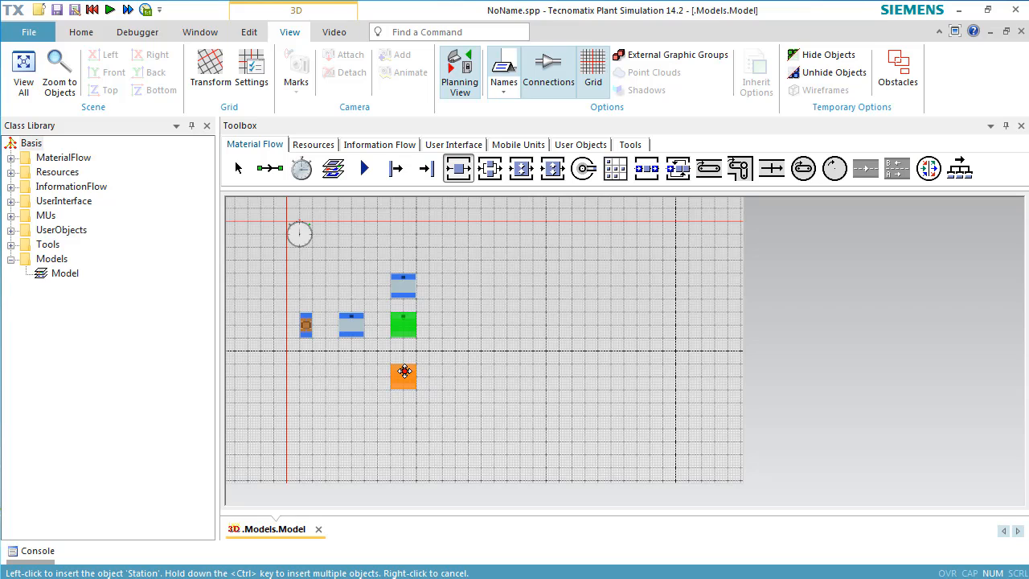
pyautogui.click(404, 367)
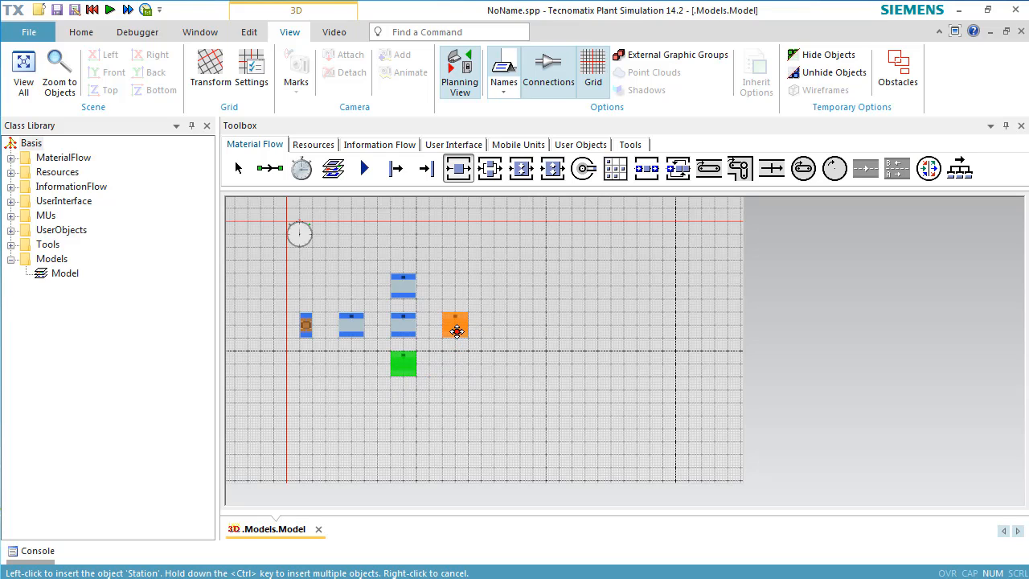
pyautogui.click(455, 328)
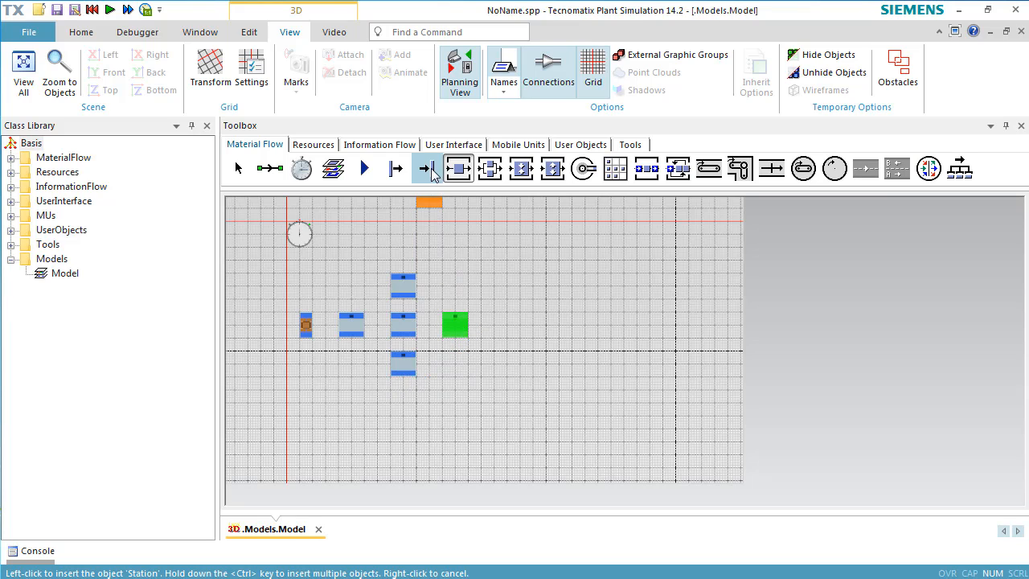
pyautogui.click(502, 328)
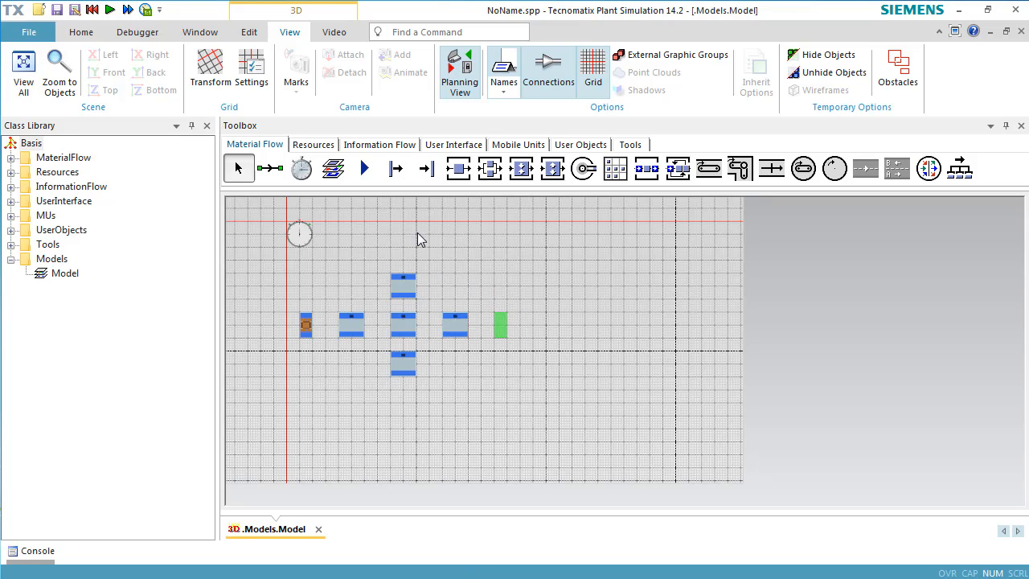
# - Connect the Source to the first Station, and that Station to the upper, middle and lower parallel Stations in that order
pyautogui.click(270, 168)
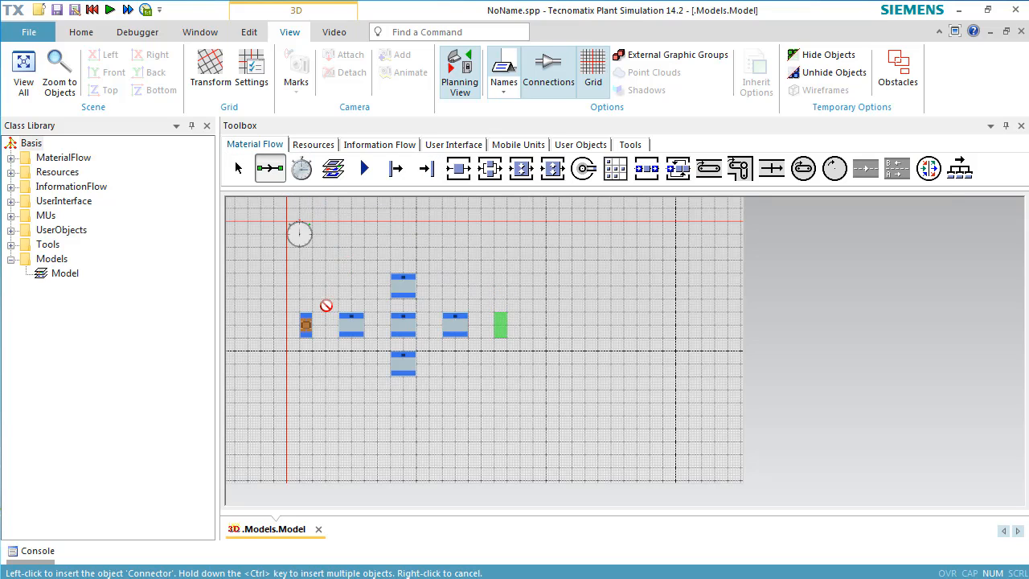
pyautogui.keyDown('ctrl'); pyautogui.click(306, 325); pyautogui.keyUp('ctrl')
pyautogui.keyDown('ctrl'); pyautogui.click(354, 325); pyautogui.keyUp('ctrl')
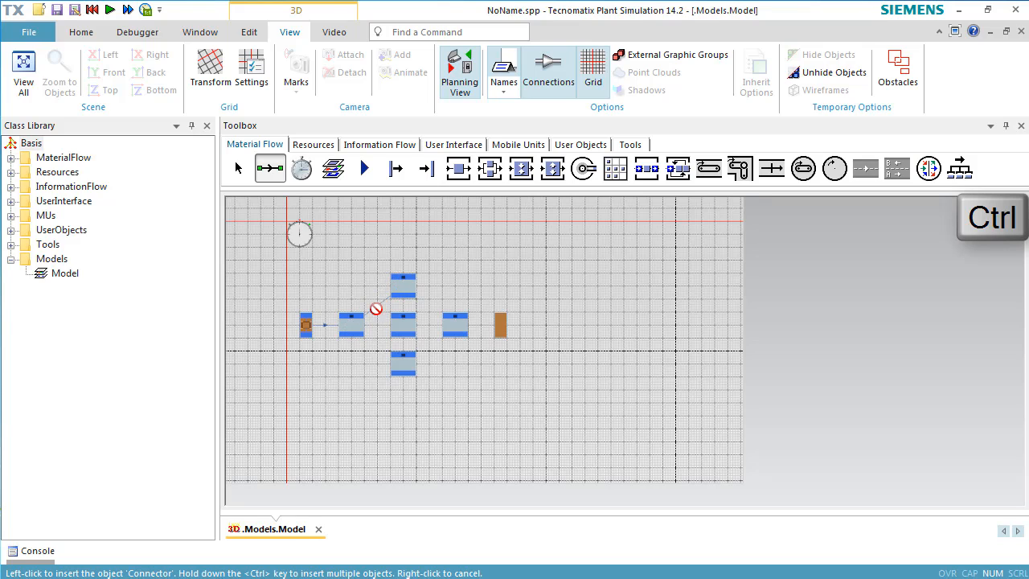
pyautogui.keyDown('ctrl'); pyautogui.click(402, 289); pyautogui.keyUp('ctrl')
pyautogui.keyDown('ctrl'); pyautogui.click(353, 325); pyautogui.keyUp('ctrl')
pyautogui.keyDown('ctrl'); pyautogui.click(402, 324); pyautogui.keyUp('ctrl')
pyautogui.keyDown('ctrl'); pyautogui.click(353, 325); pyautogui.keyUp('ctrl')
pyautogui.keyDown('ctrl'); pyautogui.click(401, 360); pyautogui.keyUp('ctrl')
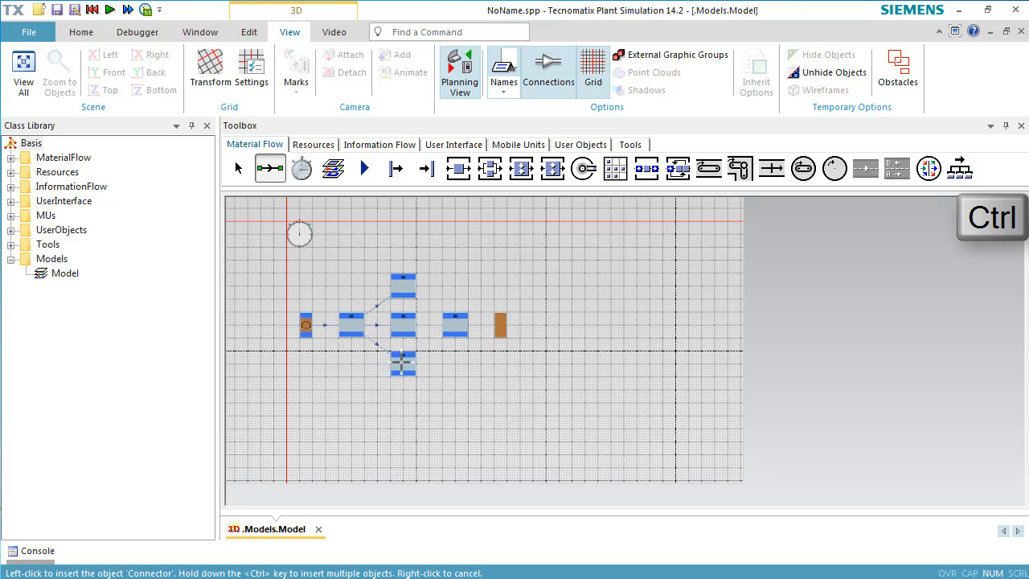
# - Connect the upper, middle and lower parallel Stations to the last Station, and the last Station to the Drain
pyautogui.keyDown('ctrl'); pyautogui.click(404, 286); pyautogui.keyUp('ctrl')
pyautogui.keyDown('ctrl'); pyautogui.click(451, 324); pyautogui.keyUp('ctrl')
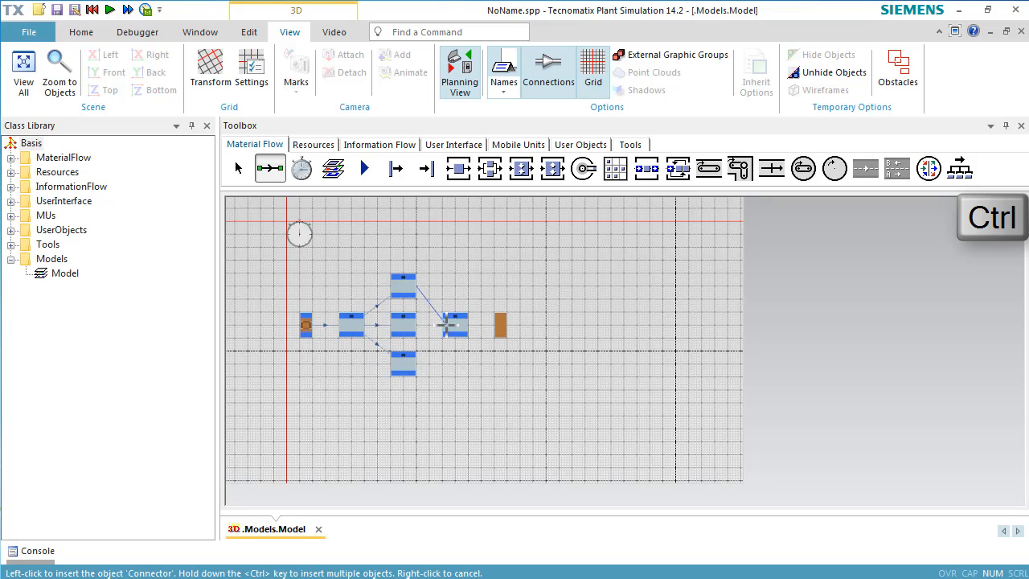
pyautogui.keyDown('ctrl'); pyautogui.click(402, 325); pyautogui.keyUp('ctrl')
pyautogui.keyDown('ctrl'); pyautogui.click(453, 324); pyautogui.keyUp('ctrl')
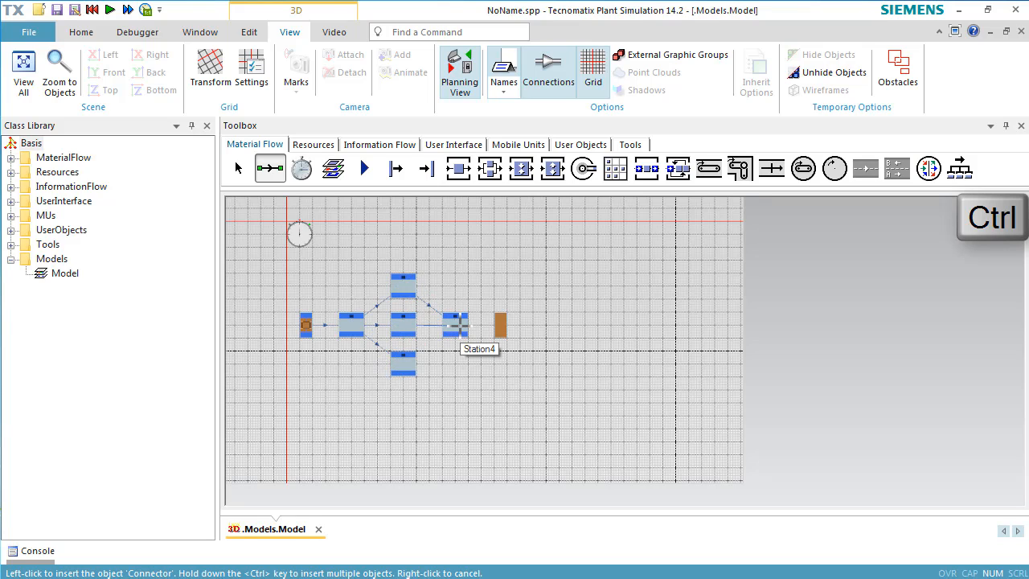
pyautogui.keyDown('ctrl'); pyautogui.click(404, 363); pyautogui.keyUp('ctrl')
pyautogui.keyDown('ctrl'); pyautogui.click(453, 325); pyautogui.keyUp('ctrl')
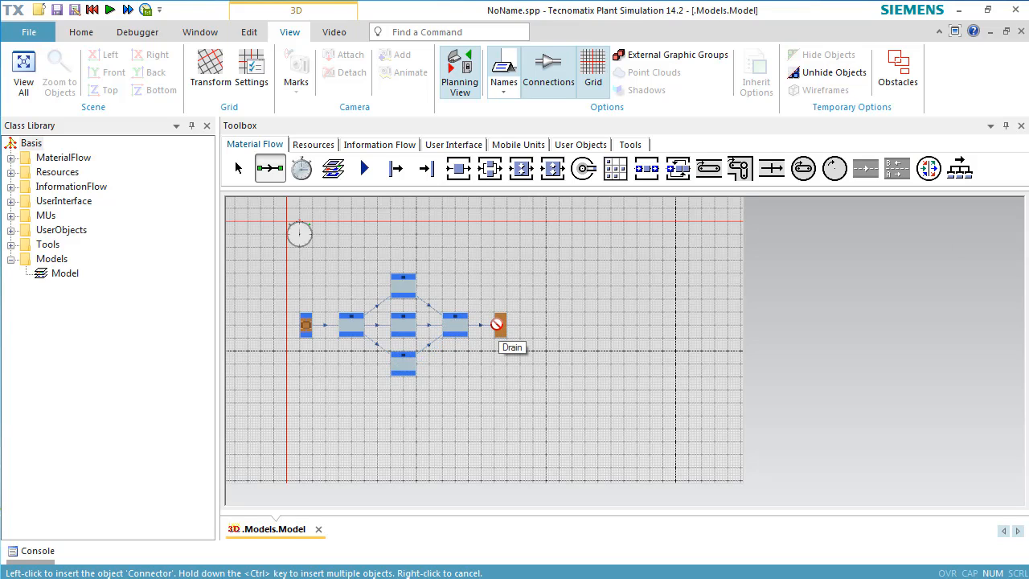
pyautogui.rightClick(497, 324)
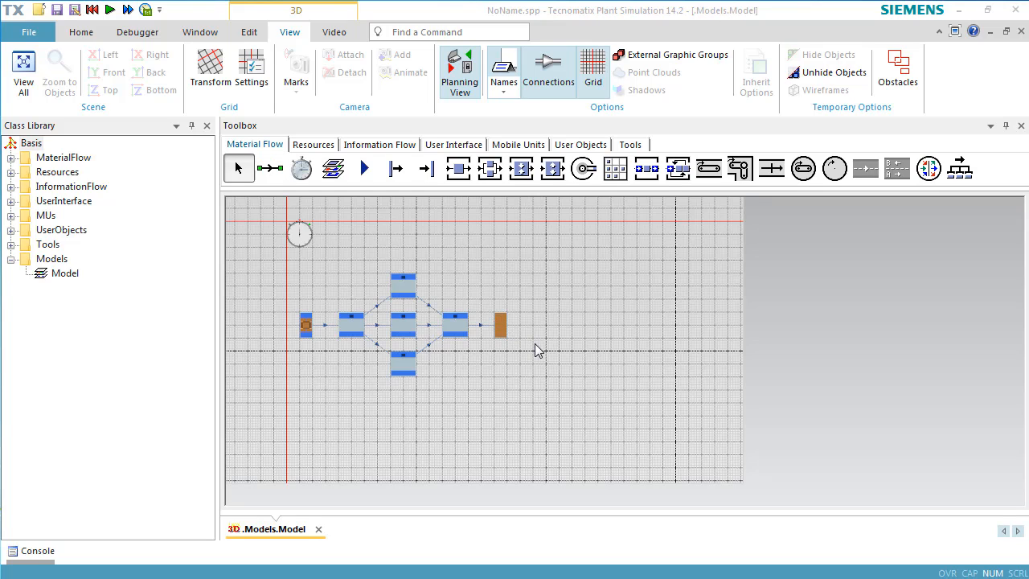
# - Set the constant processing time of the middle parallel Station to 240 seconds (4:00)
pyautogui.doubleClick(402, 322)
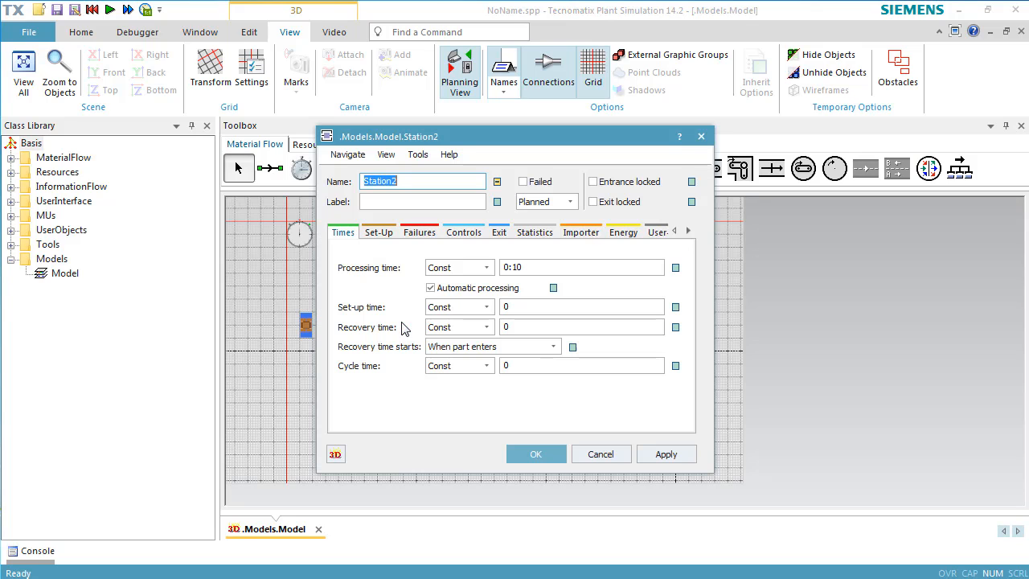
pyautogui.doubleClick(558, 267)
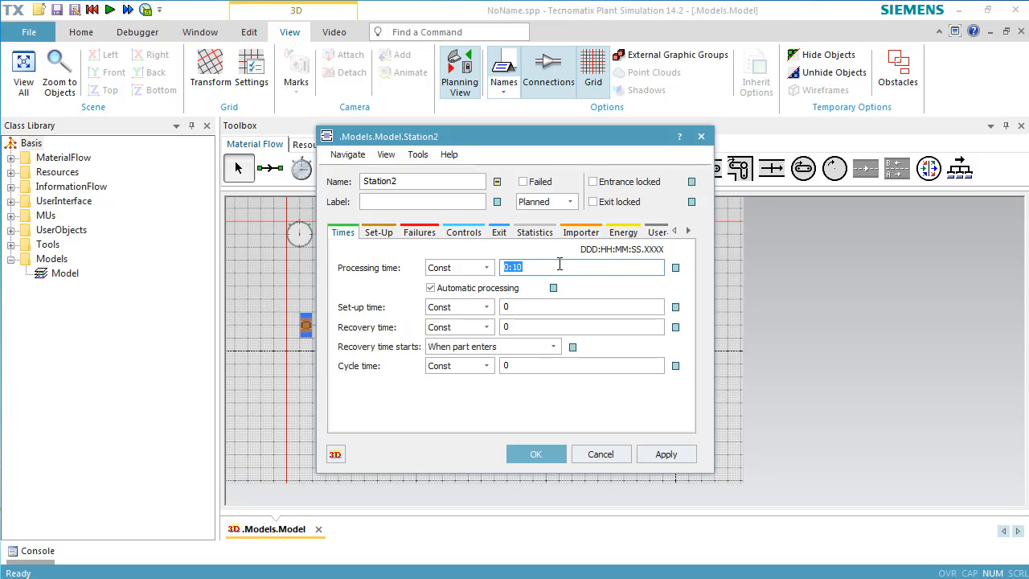
pyautogui.write('240')
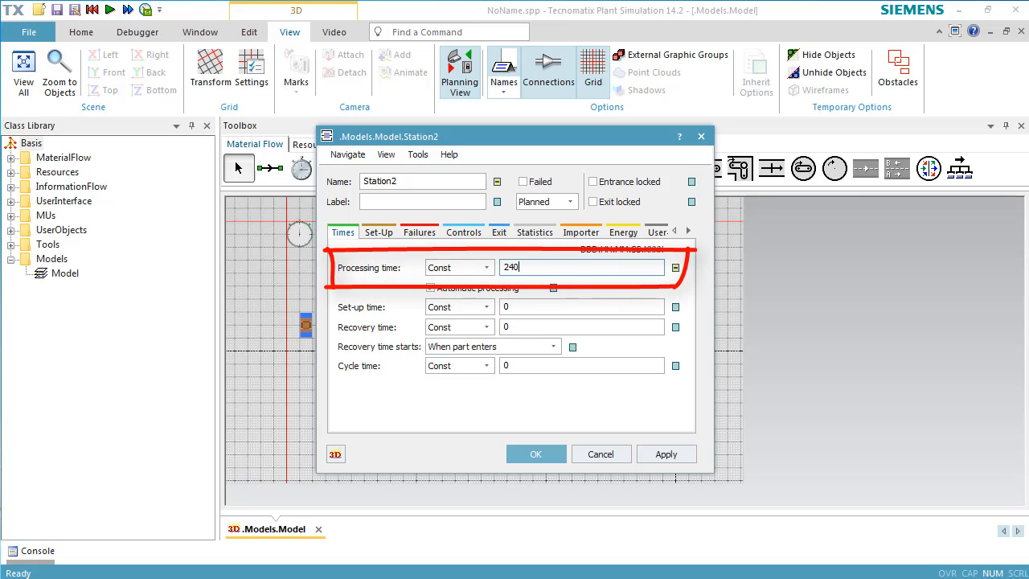
pyautogui.click(664, 453)
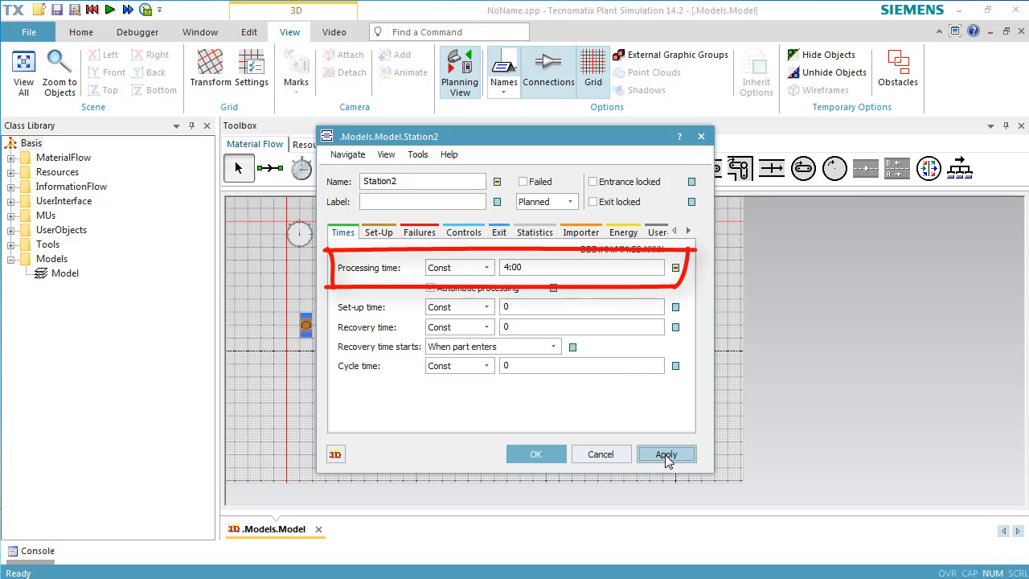
pyautogui.click(551, 455)
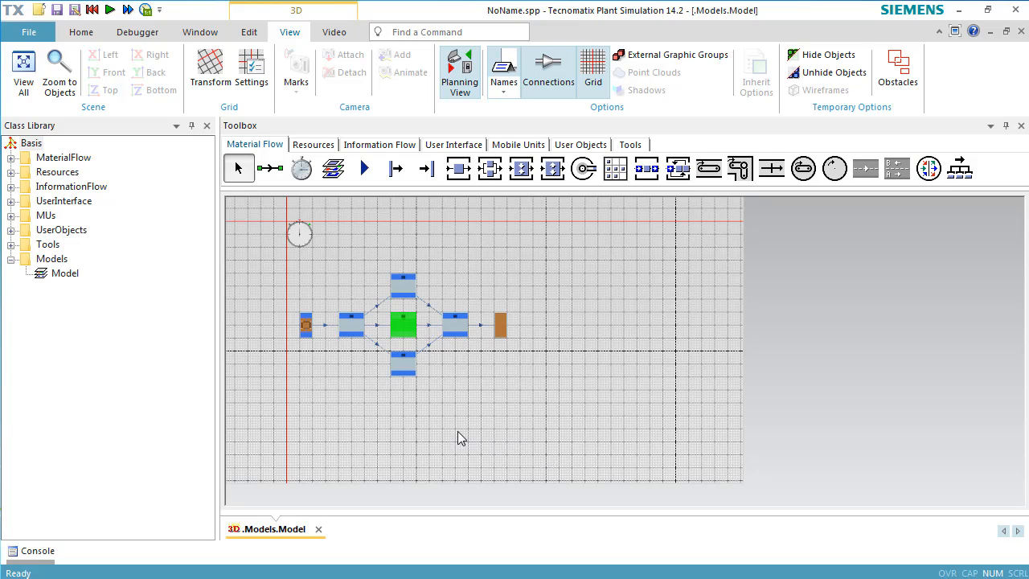
# - Set the exit strategy of the first Station to Percentage and apply it
pyautogui.click(350, 331)
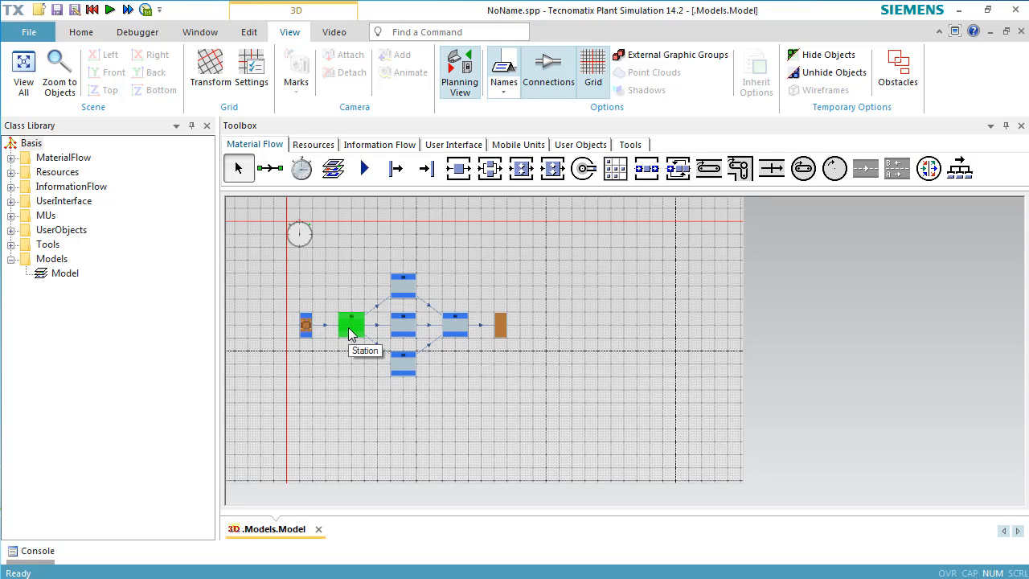
pyautogui.doubleClick(349, 335)
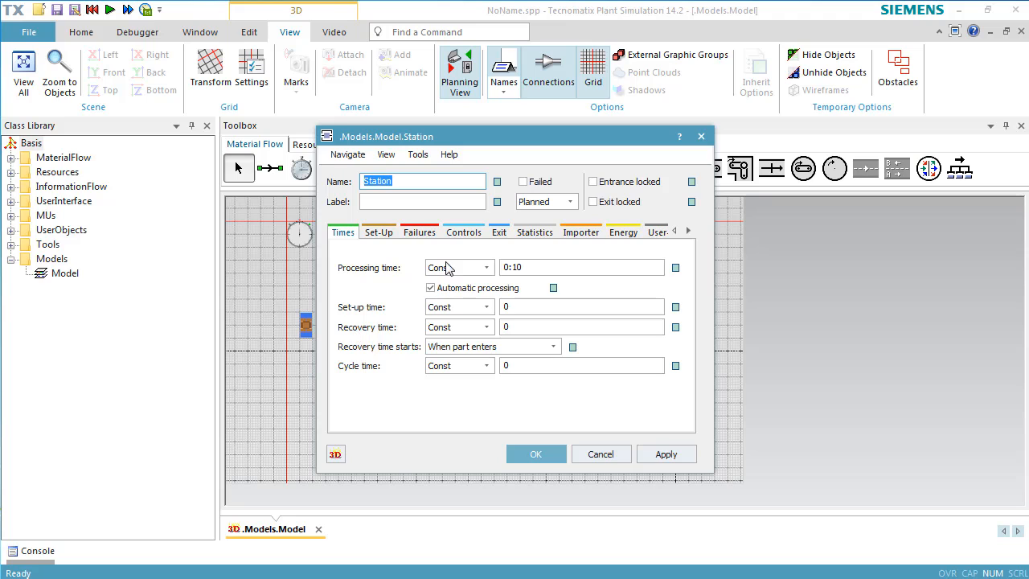
pyautogui.click(491, 235)
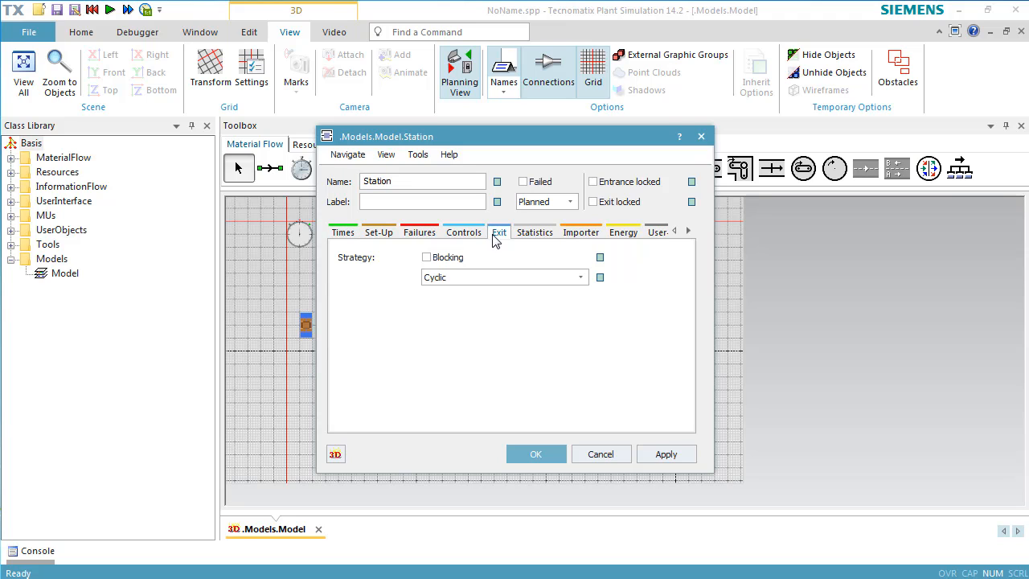
pyautogui.click(462, 279)
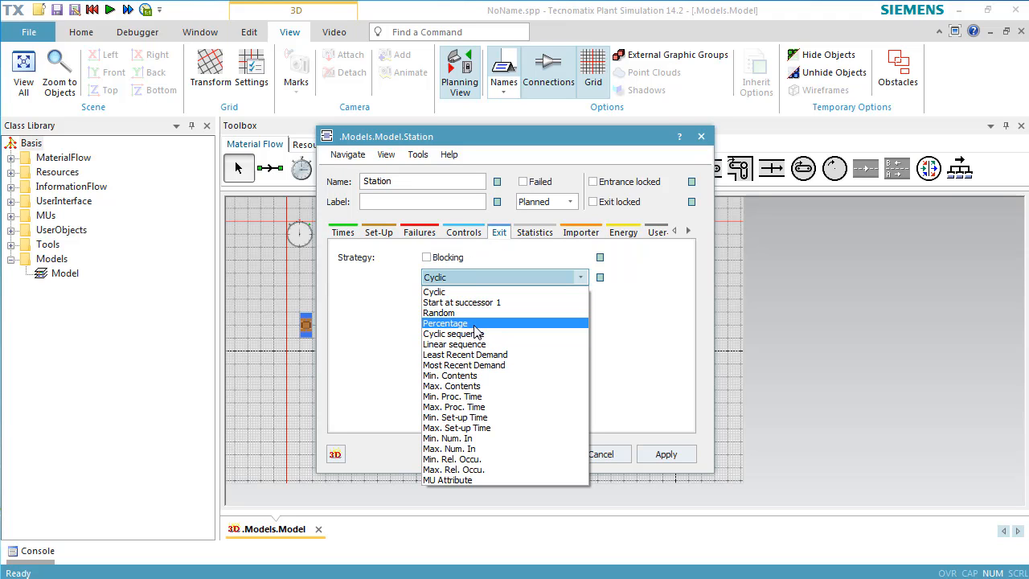
pyautogui.click(474, 323)
pyautogui.click(661, 455)
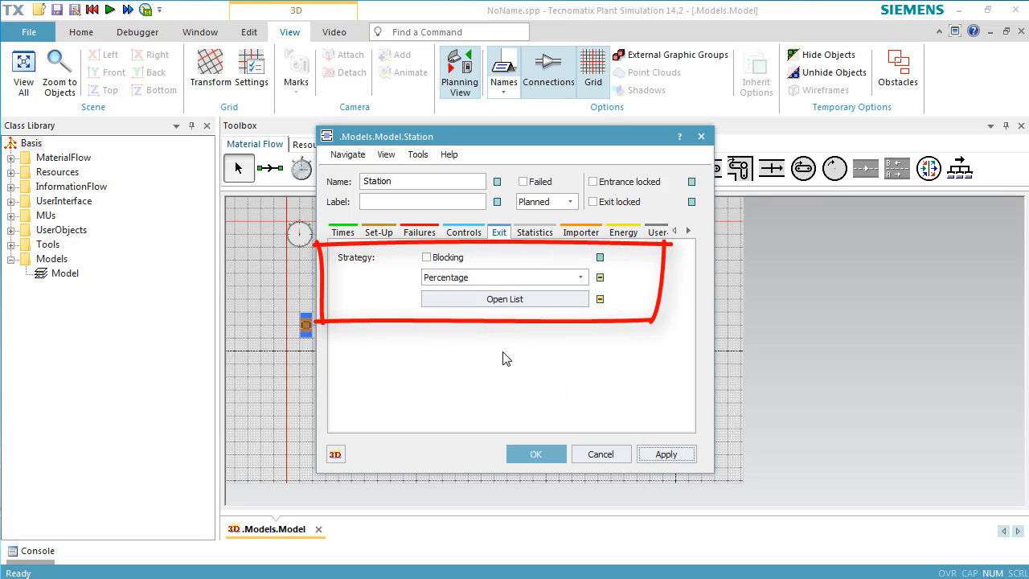
# - Set the first Station's exit percentages to 20, 30 and 50 for its three successors, and enable Blocking for the exit strategy
pyautogui.click(495, 299)
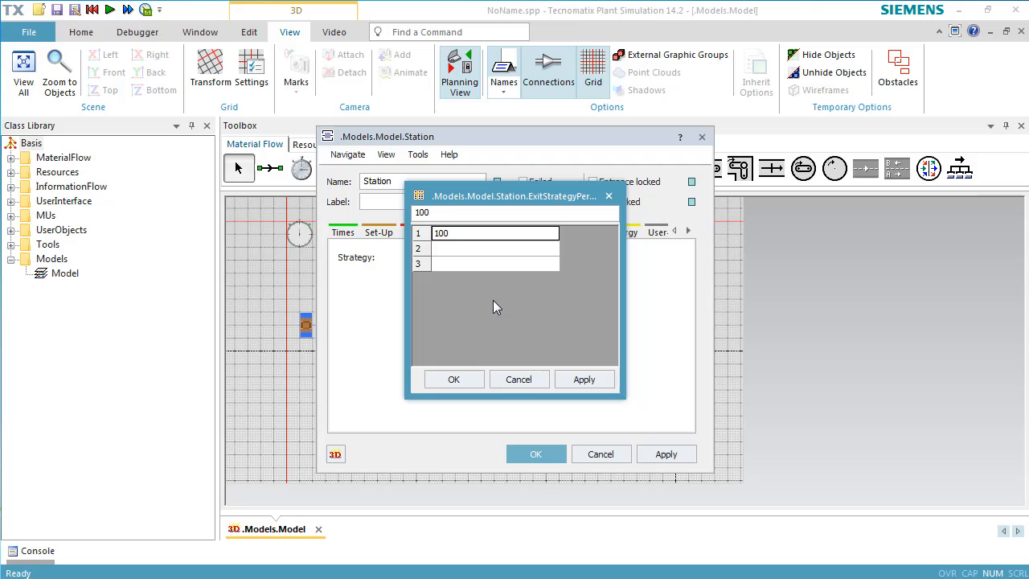
pyautogui.click(486, 232)
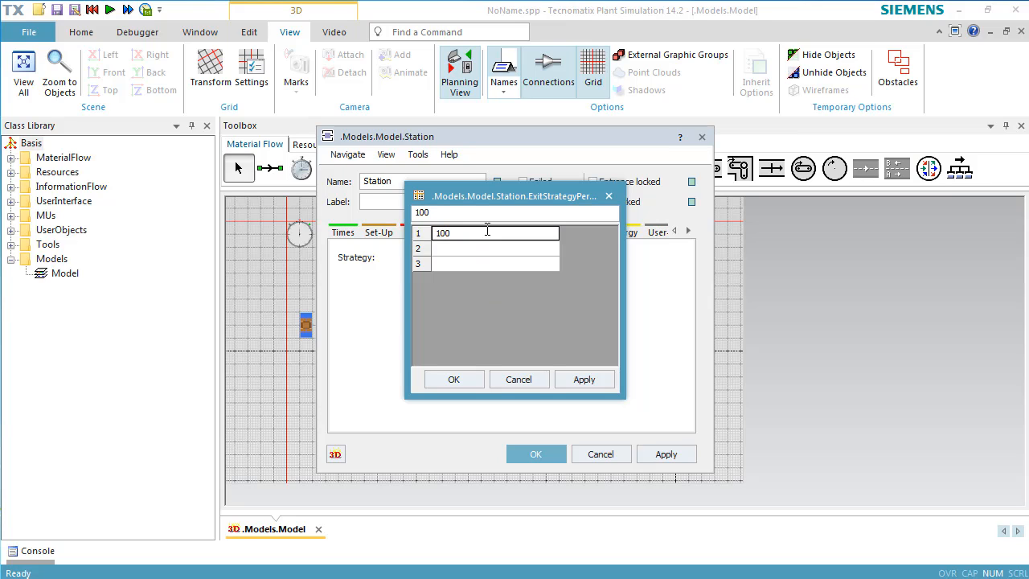
pyautogui.doubleClick(487, 231)
pyautogui.write('20')
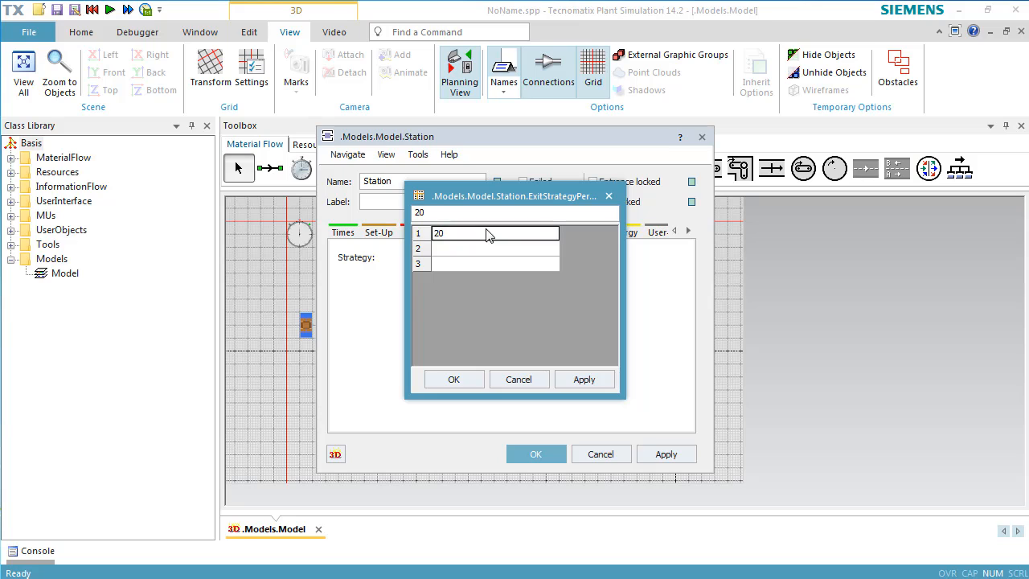
pyautogui.press('Return')
pyautogui.write('30')
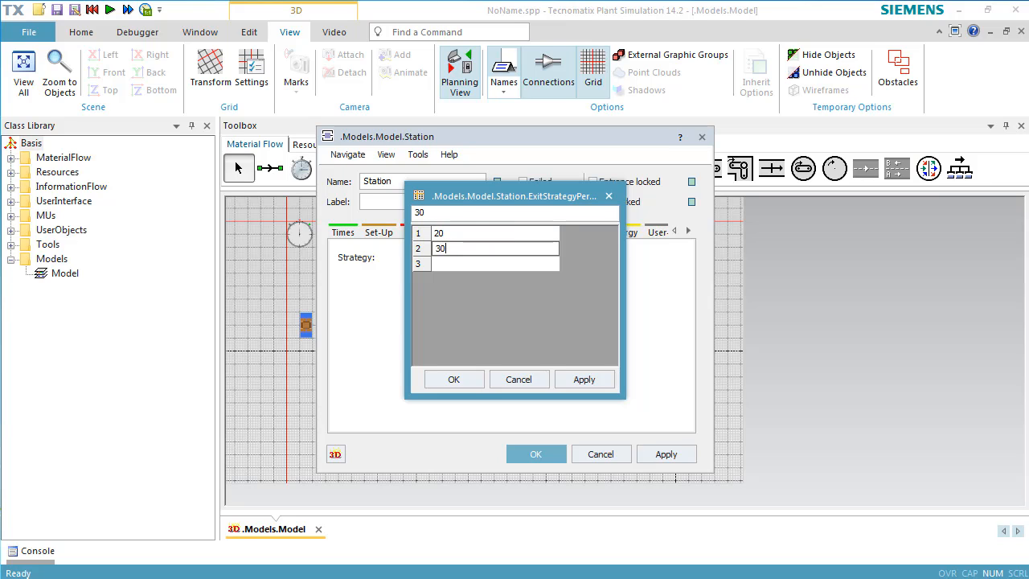
pyautogui.press('Return')
pyautogui.write('50')
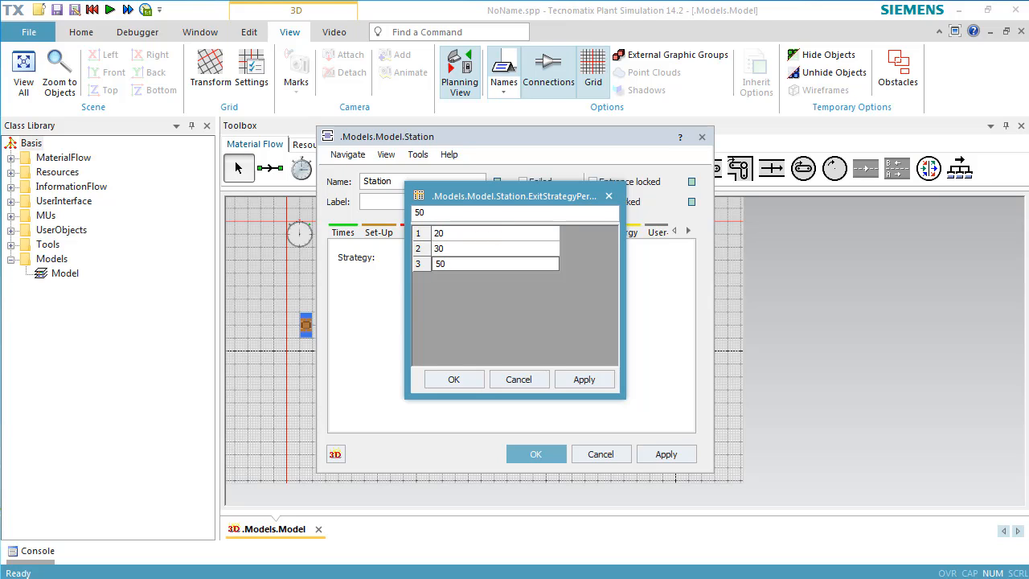
pyautogui.click(581, 381)
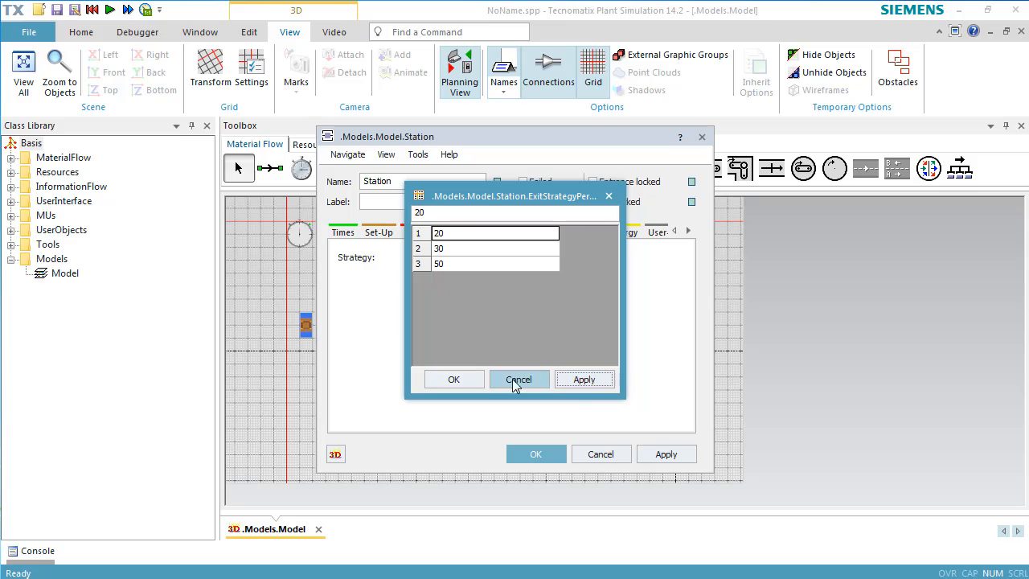
pyautogui.click(474, 381)
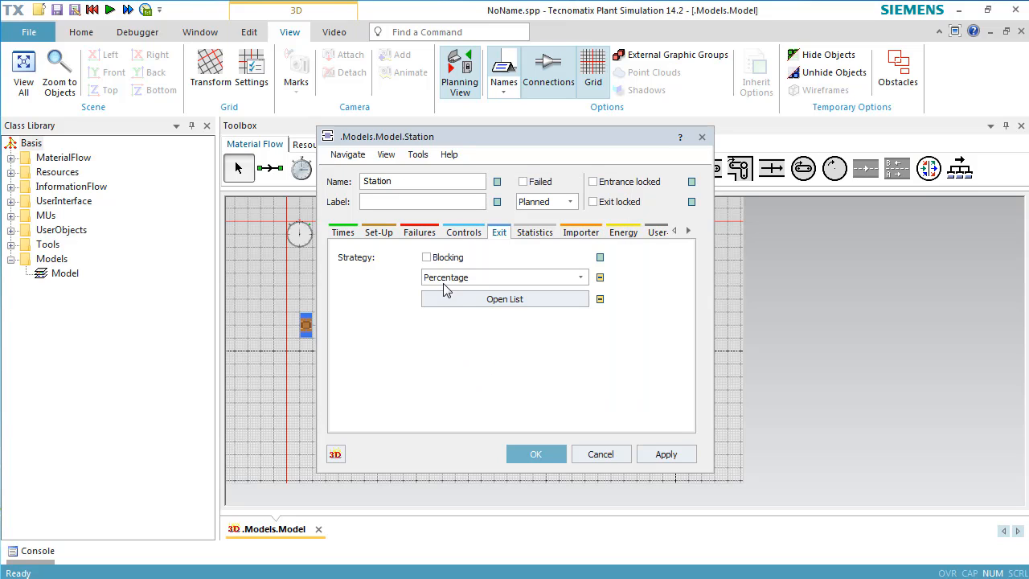
pyautogui.click(436, 261)
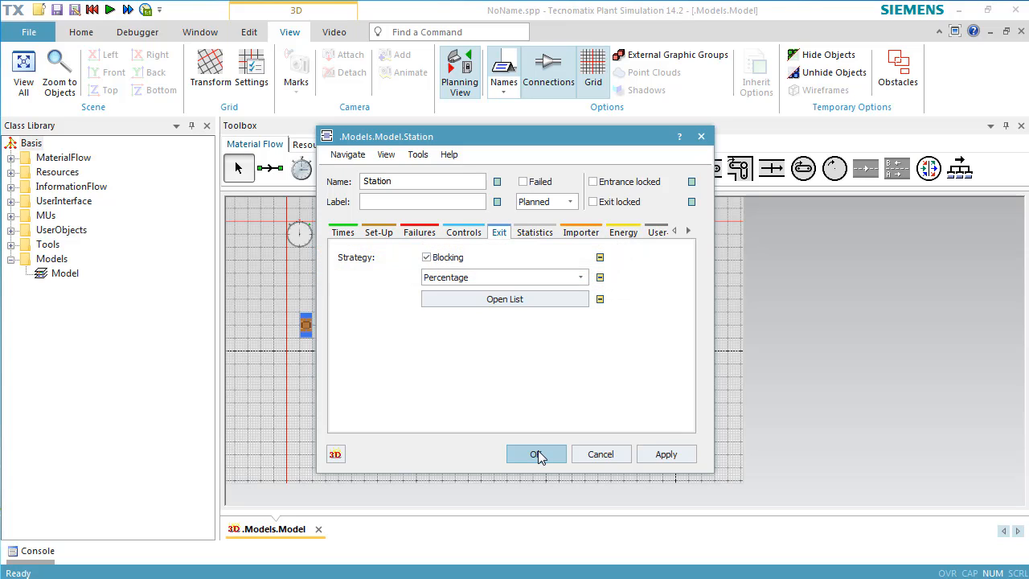
pyautogui.click(537, 454)
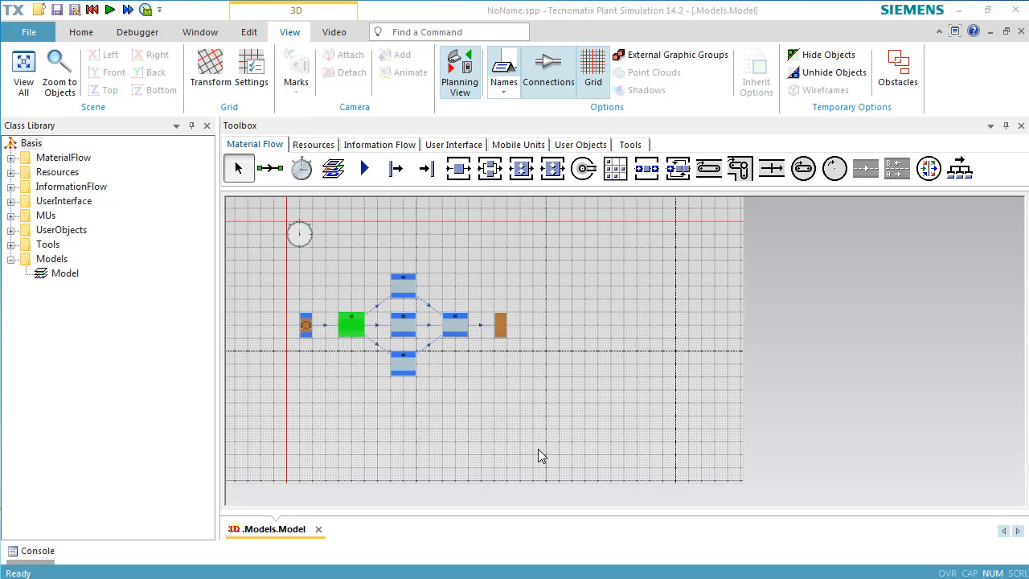
# - Set the Source's time of creation to Number Adjustable with an amount of 1000
pyautogui.click(370, 388)
pyautogui.scroll(5, 372, 378)
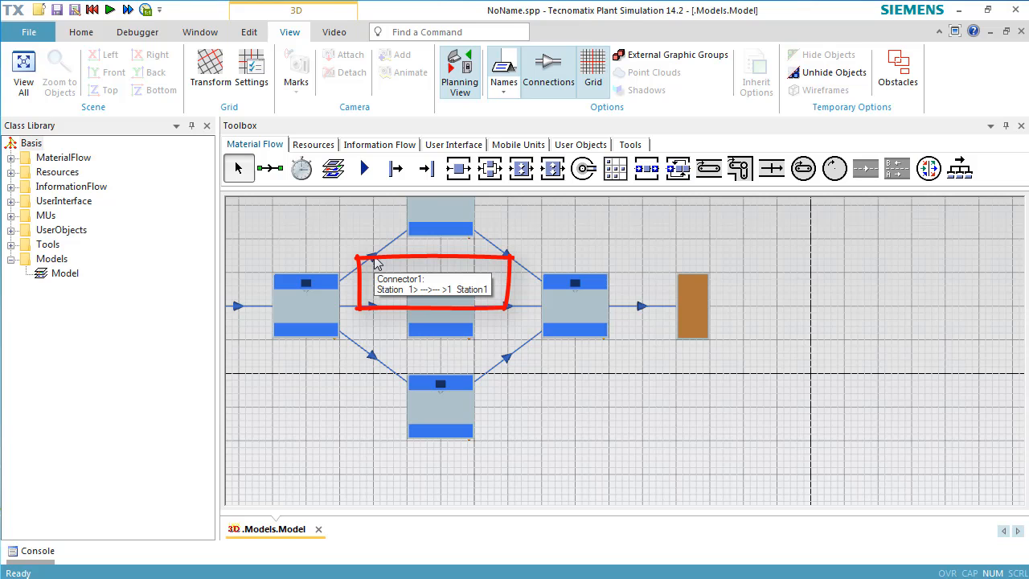
pyautogui.moveTo(374, 276); pyautogui.dragTo(554, 290)
pyautogui.doubleClick(374, 322)
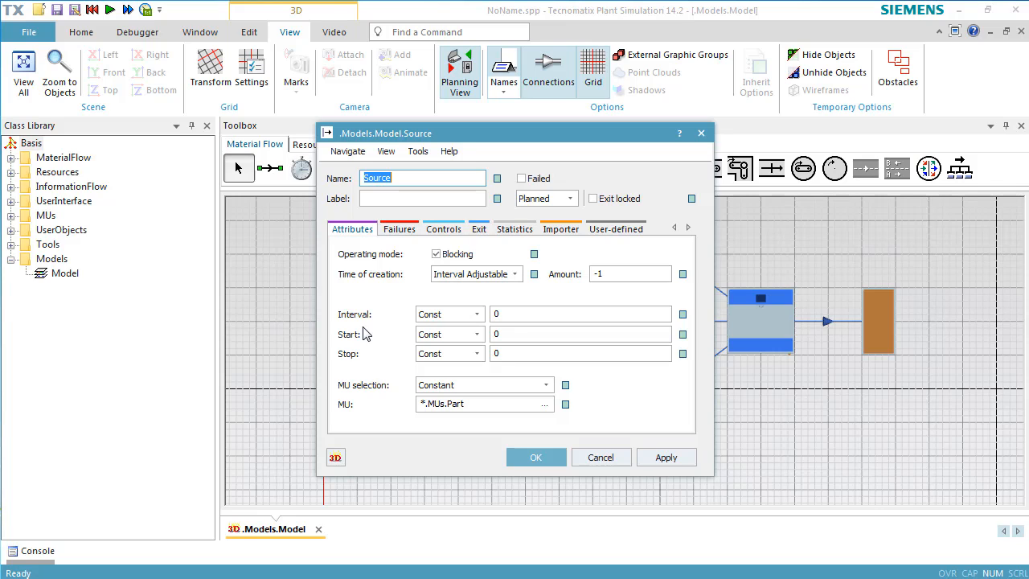
pyautogui.click(498, 276)
pyautogui.click(478, 299)
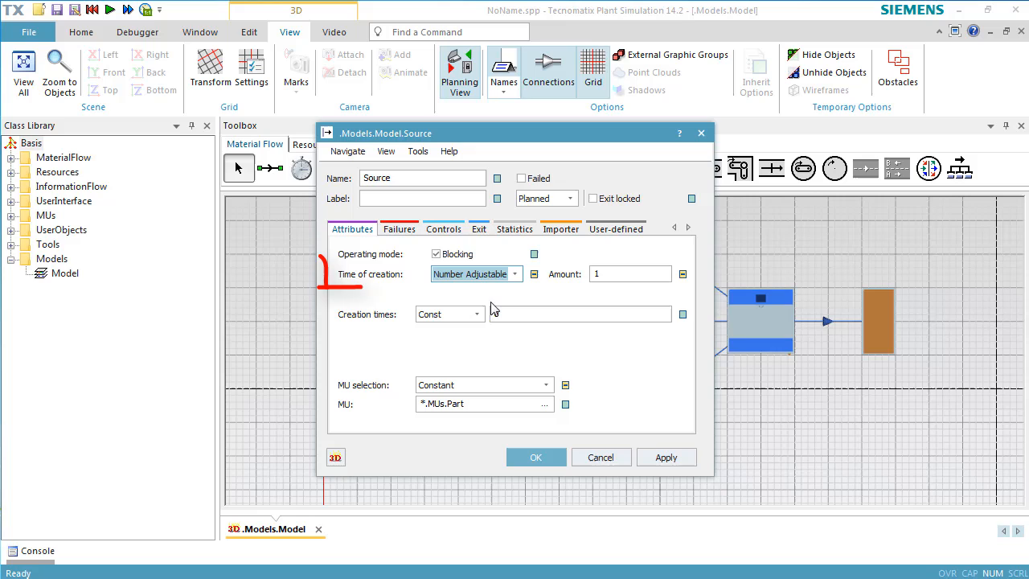
pyautogui.click(634, 274)
pyautogui.write('00')
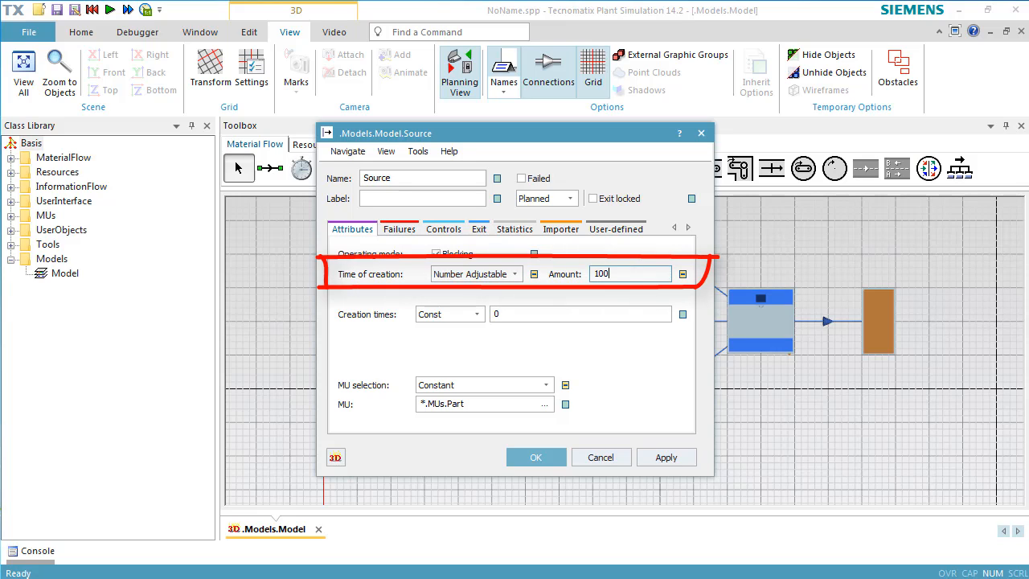
pyautogui.write('0')
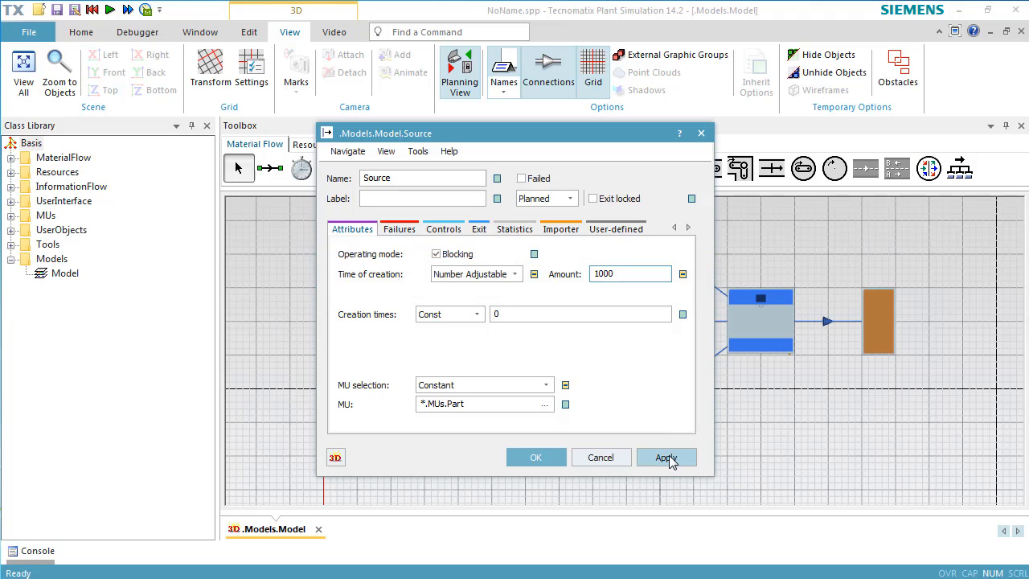
pyautogui.click(552, 459)
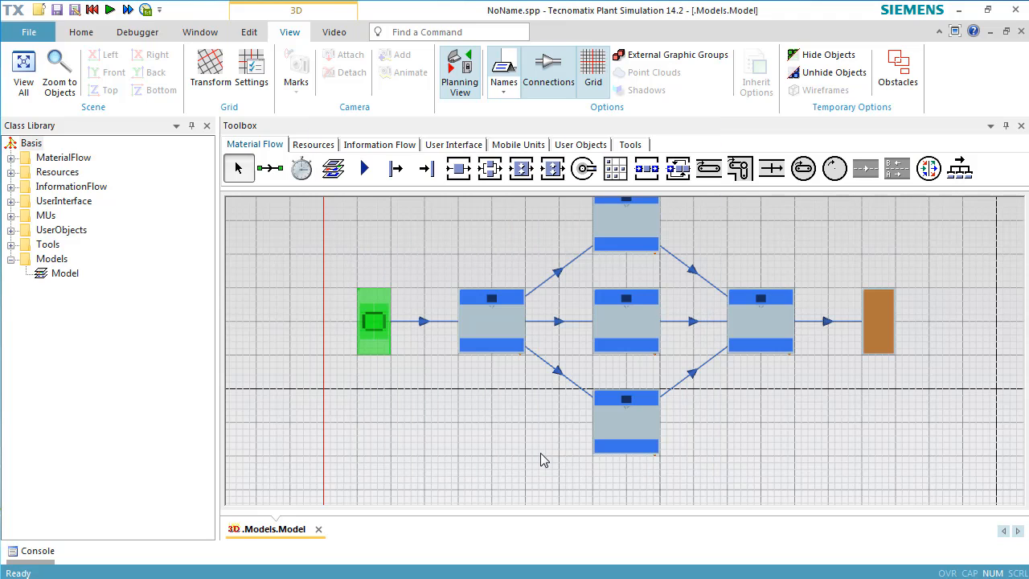
# - Turn off the planning view and run the simulation with the EventController, keeping its window clear of the model
pyautogui.click(540, 452)
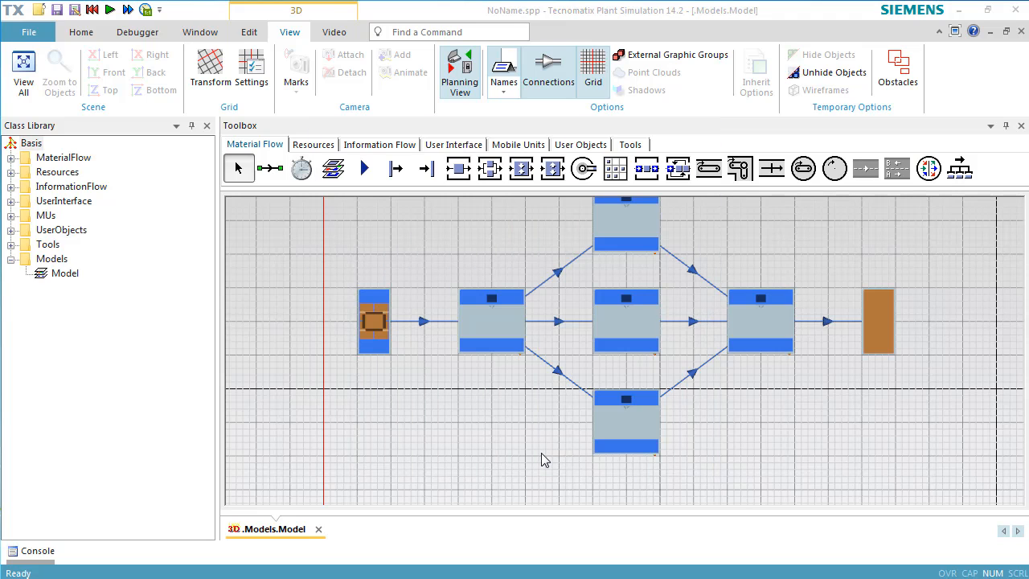
pyautogui.click(462, 67)
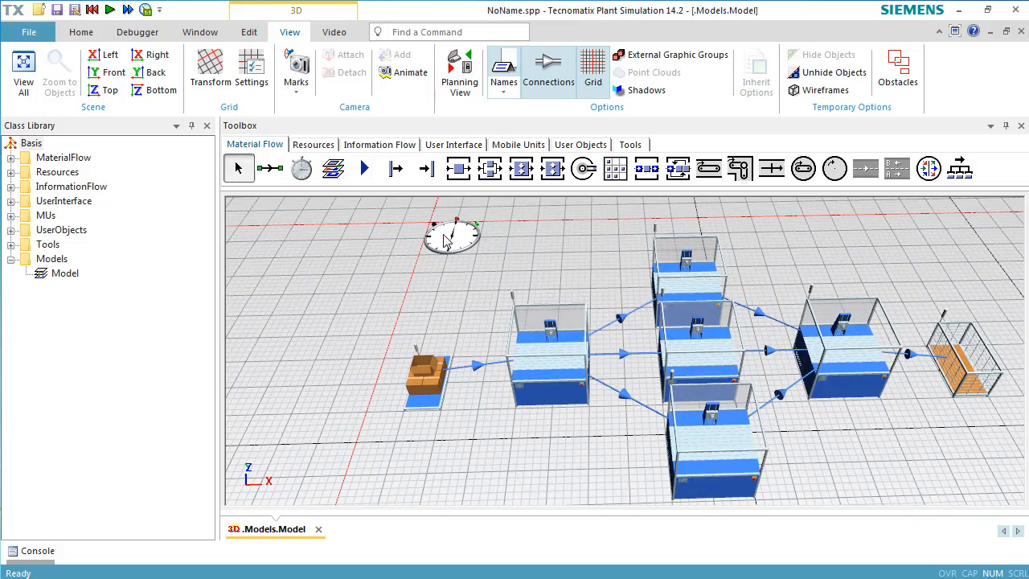
pyautogui.doubleClick(447, 242)
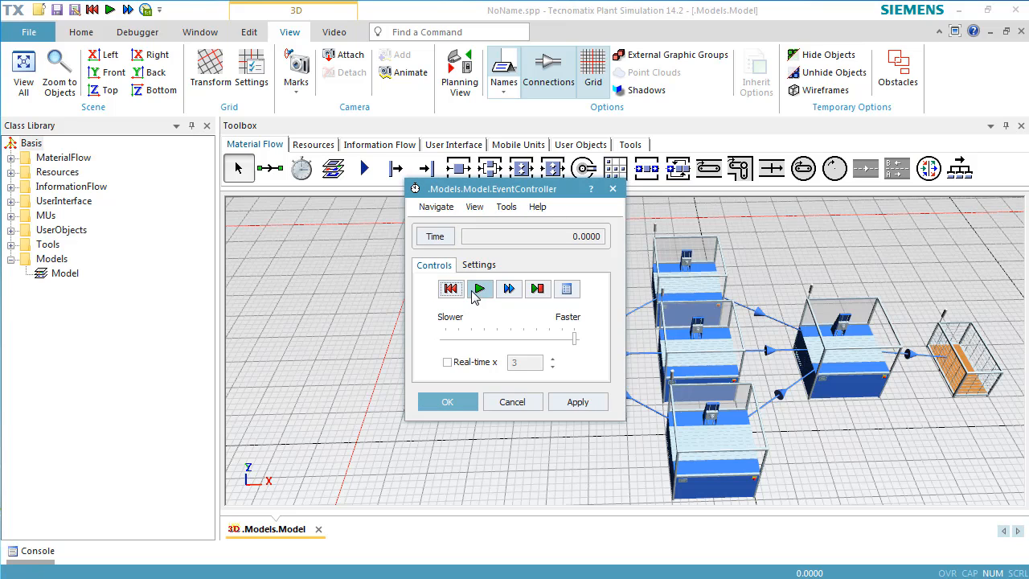
pyautogui.click(478, 291)
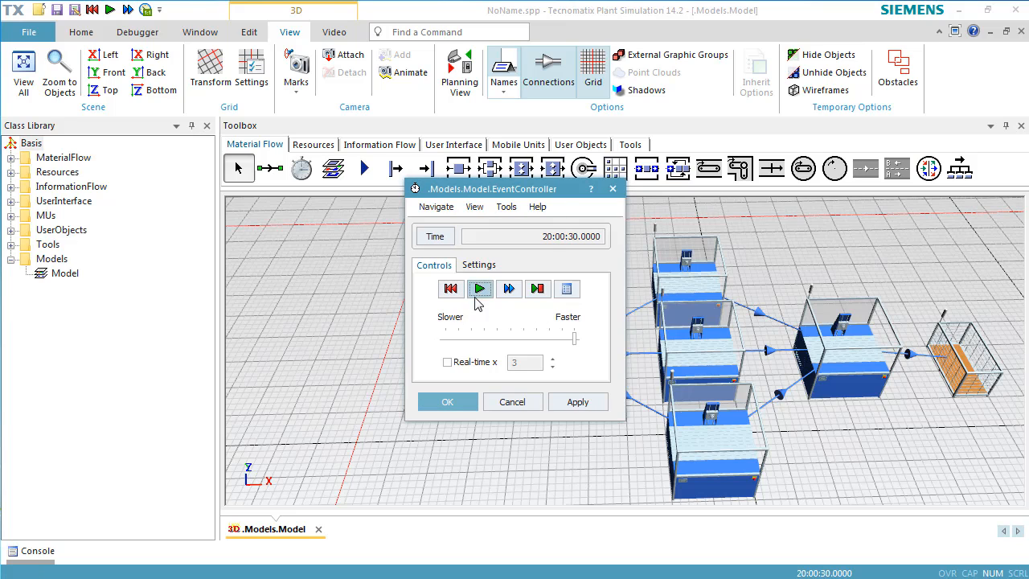
pyautogui.moveTo(562, 191); pyautogui.dragTo(205, 224)
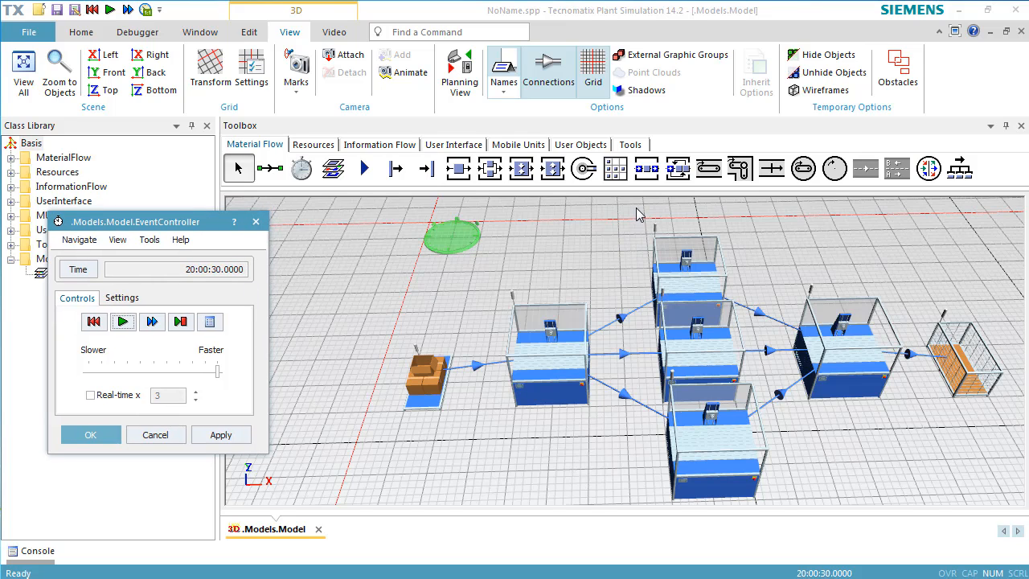
# - Open the statistics report for the three parallel Stations, examine their numbers of entries and exits, and close the report
pyautogui.moveTo(637, 214); pyautogui.dragTo(756, 486)
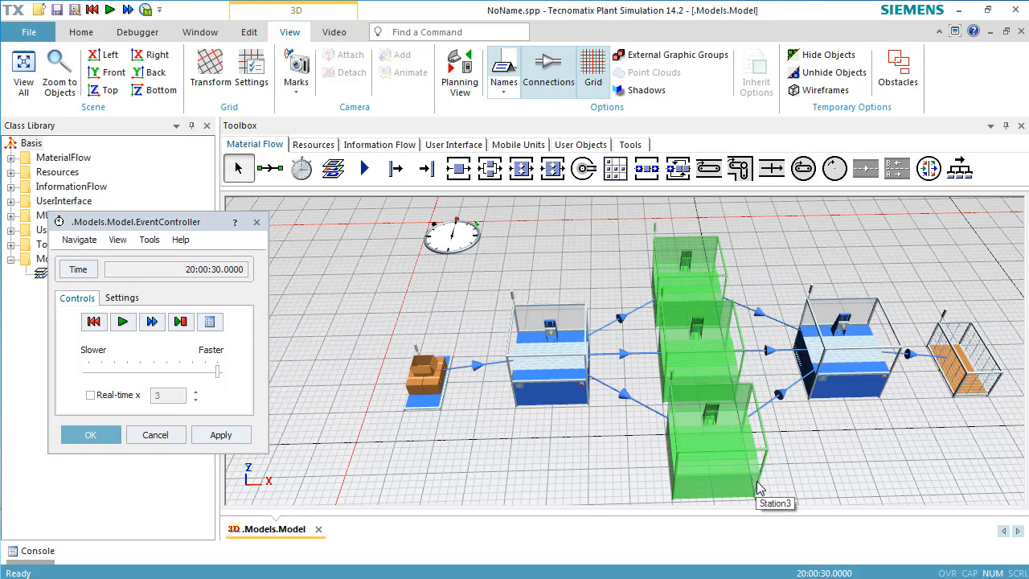
pyautogui.press('F6')
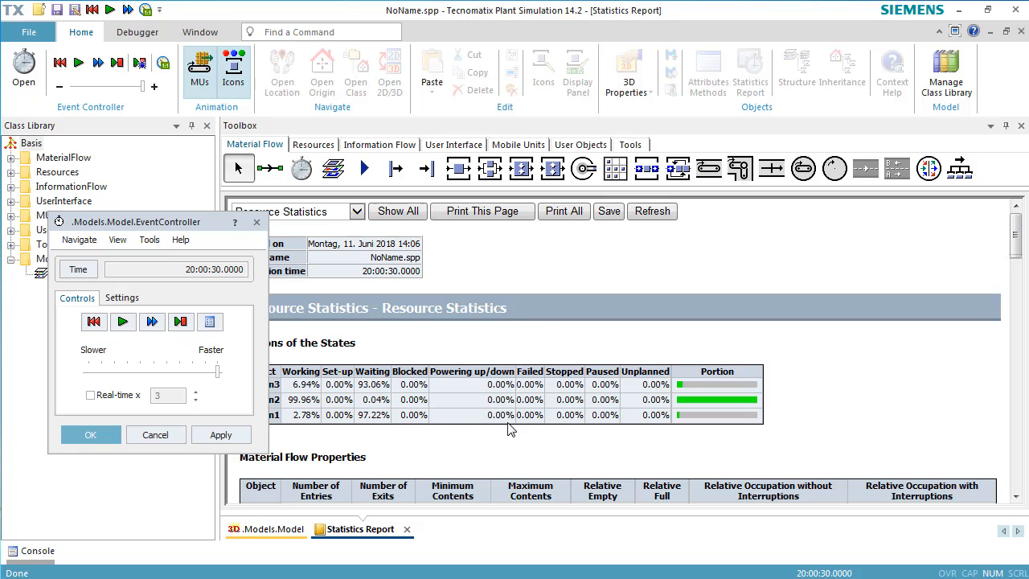
pyautogui.scroll(-4, 506, 434)
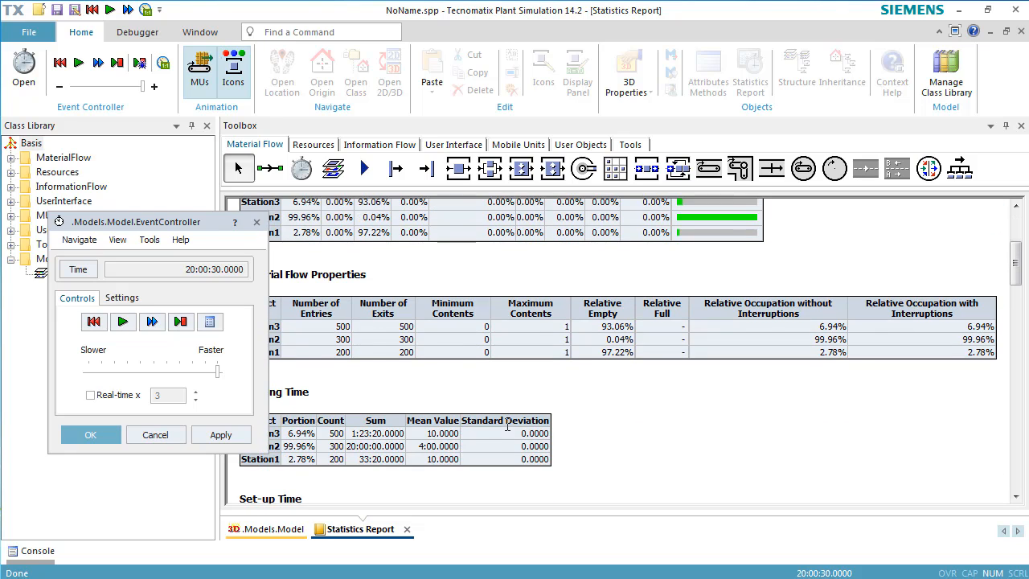
pyautogui.moveTo(199, 225); pyautogui.dragTo(143, 226)
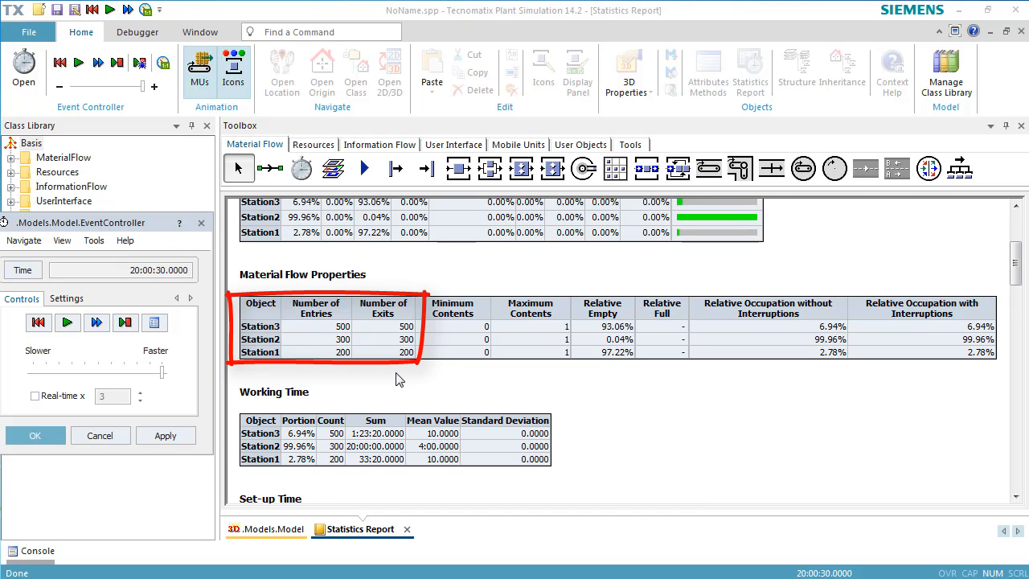
pyautogui.click(1006, 31)
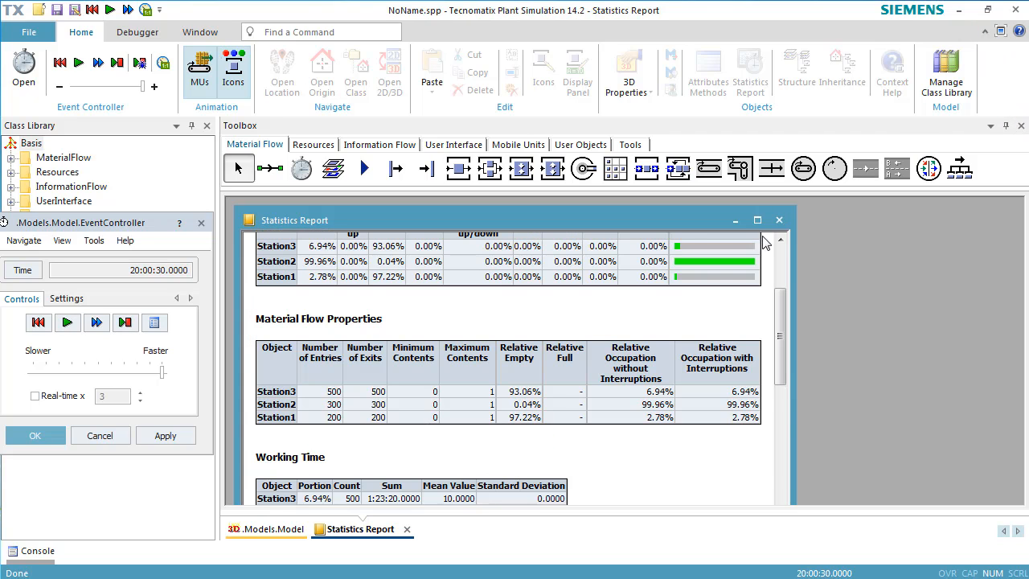
pyautogui.click(784, 218)
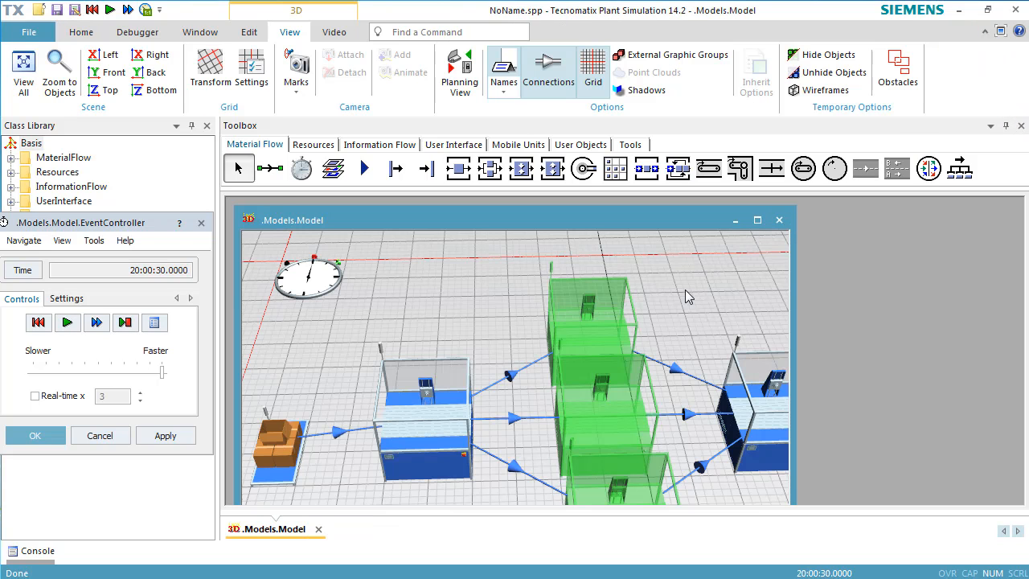
# - Disable Blocking in the exit strategy of the first Station
pyautogui.rightClick(475, 310)
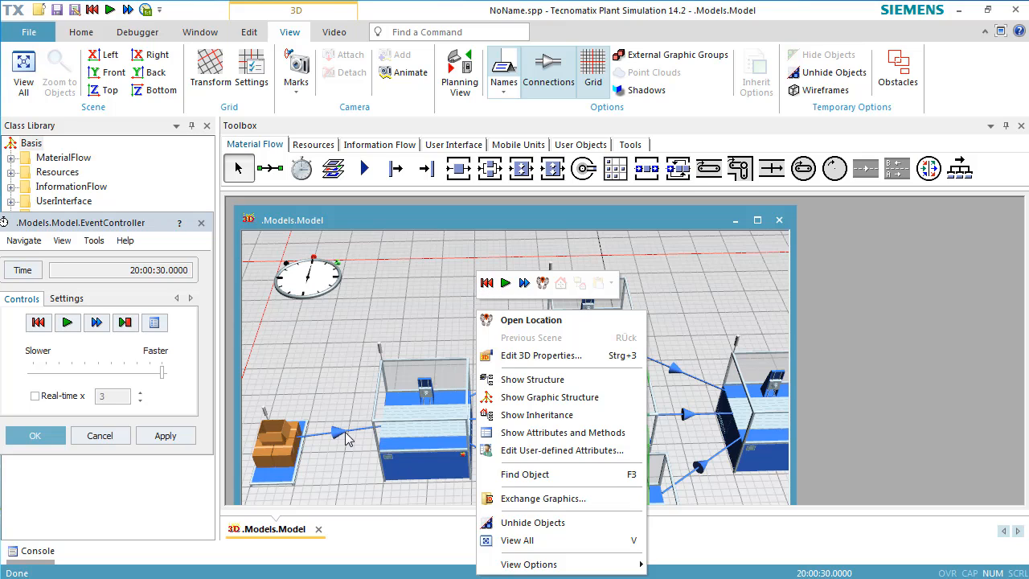
pyautogui.click(384, 457)
pyautogui.doubleClick(383, 454)
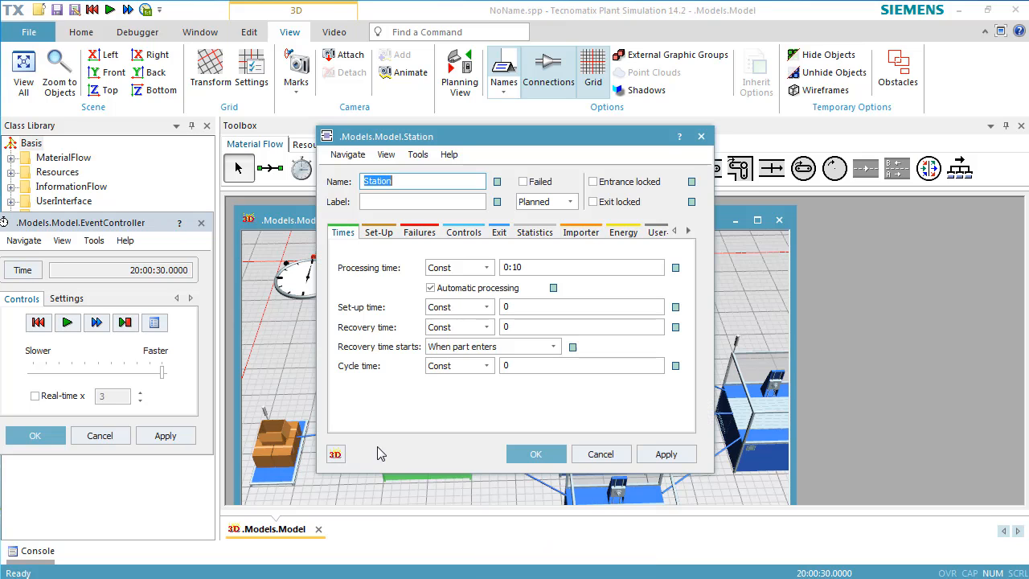
pyautogui.click(498, 234)
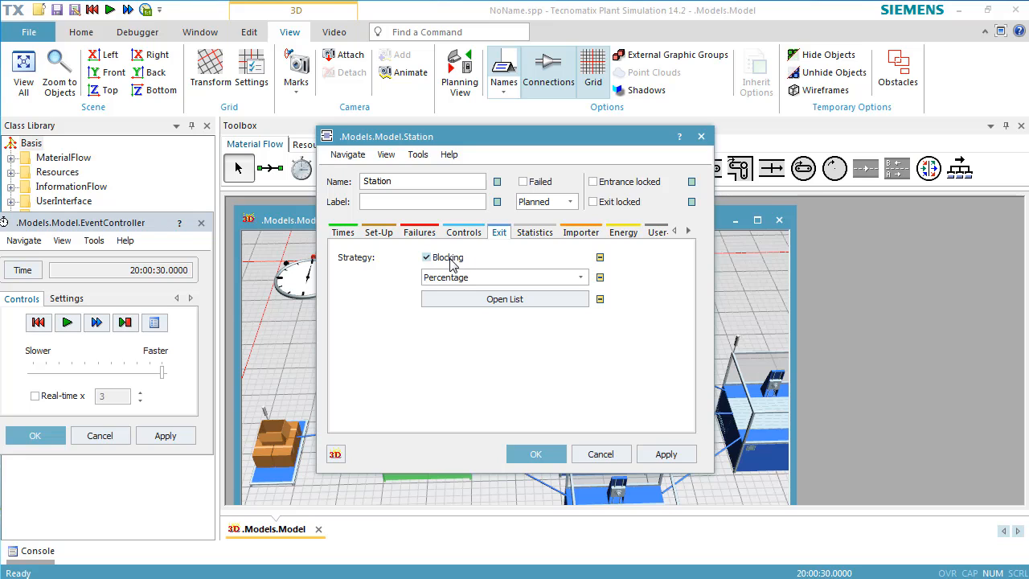
pyautogui.click(450, 259)
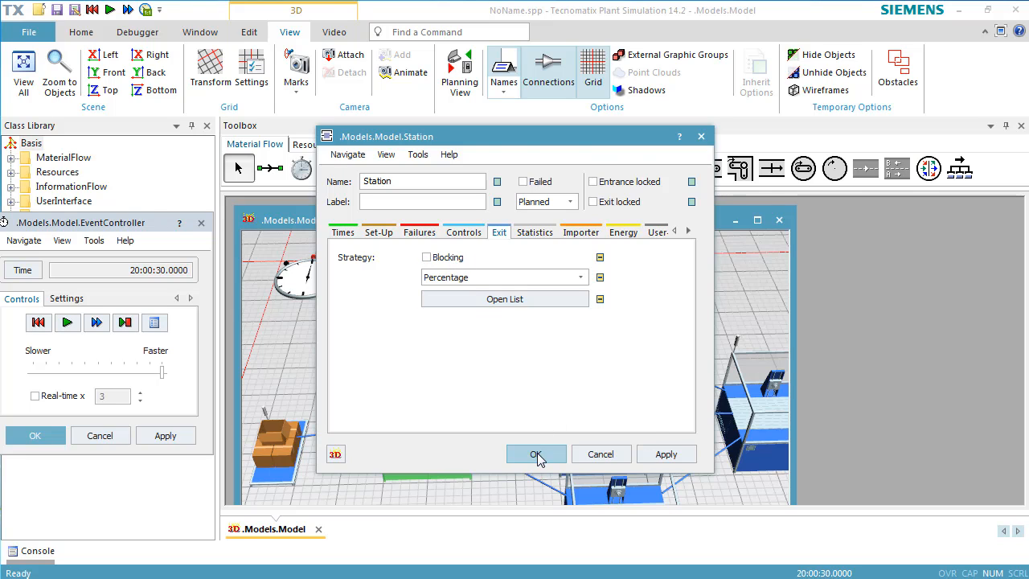
pyautogui.click(537, 455)
# - Reset the simulation and run it again
pyautogui.click(496, 323)
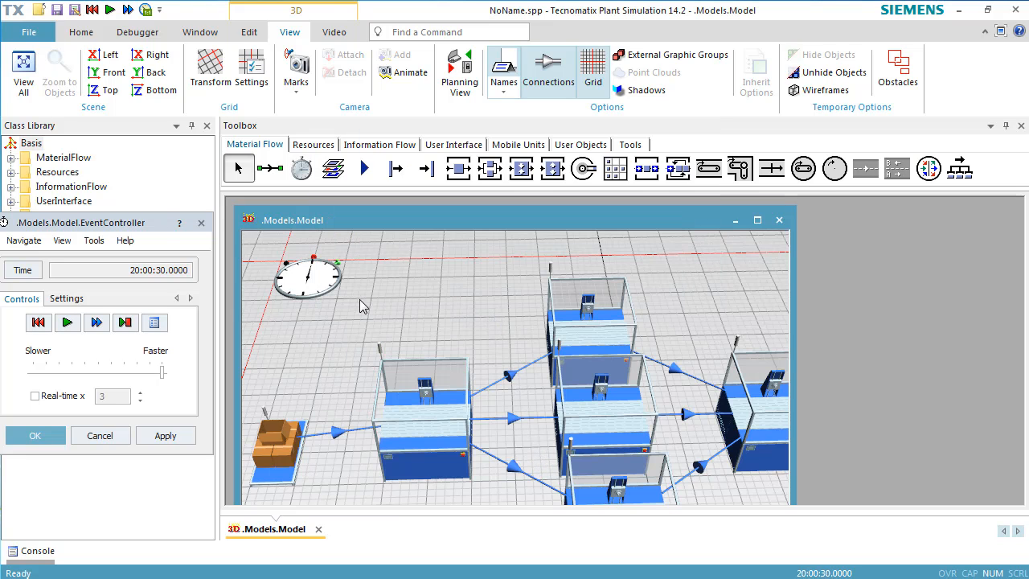
pyautogui.click(39, 323)
pyautogui.click(68, 323)
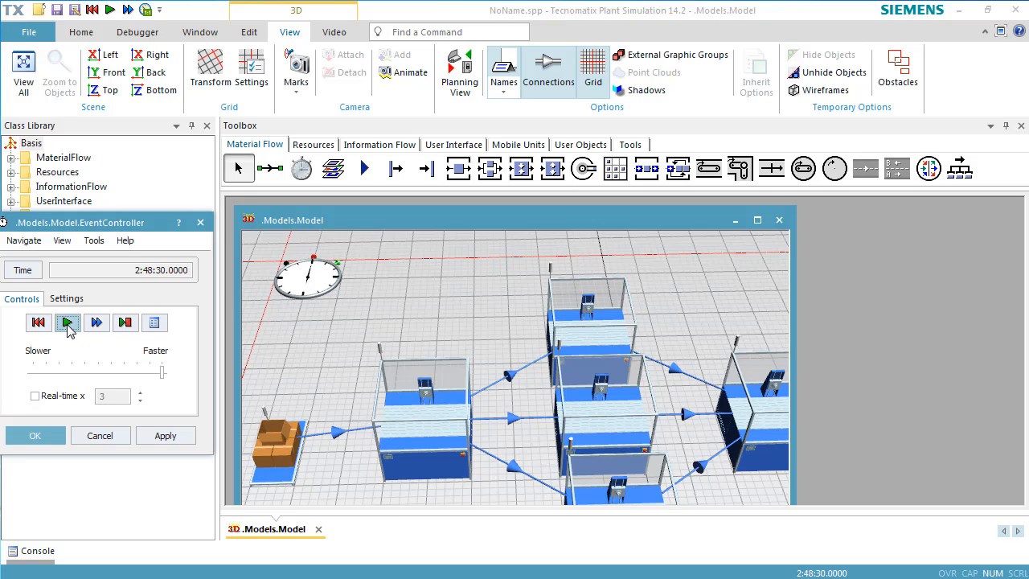
# - Open a new statistics report for the three parallel Stations and examine their entries and exits under Material Flow Properties
pyautogui.click(581, 331)
pyautogui.keyDown('ctrl'); pyautogui.click(595, 384); pyautogui.keyUp('ctrl')
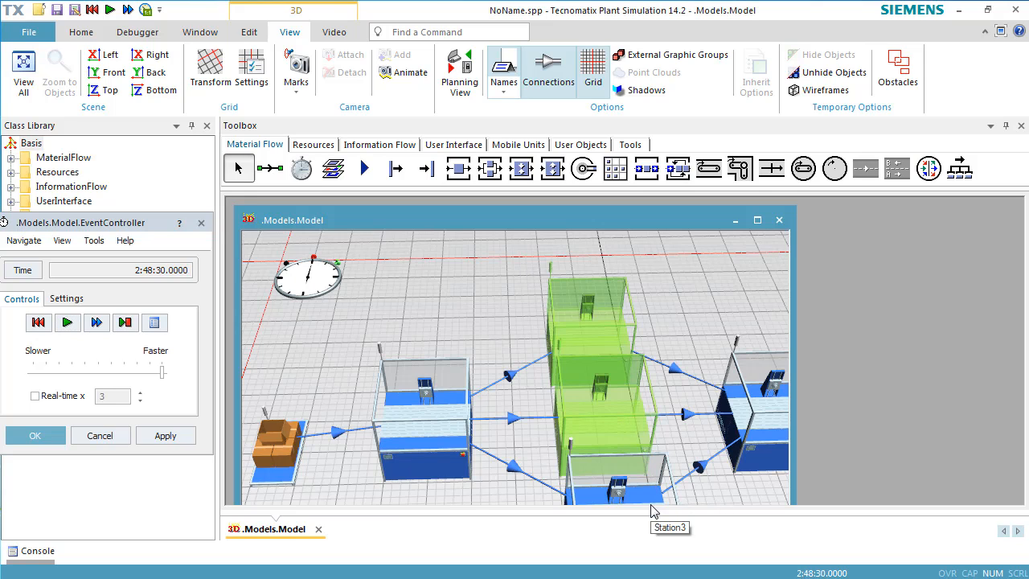
pyautogui.keyDown('ctrl'); pyautogui.click(639, 502); pyautogui.keyUp('ctrl')
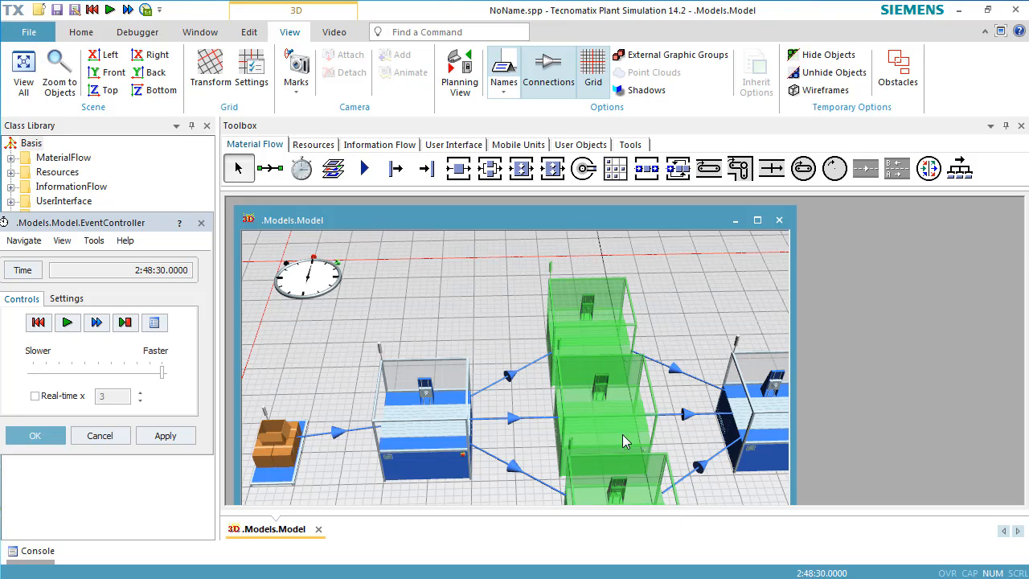
pyautogui.press('F6')
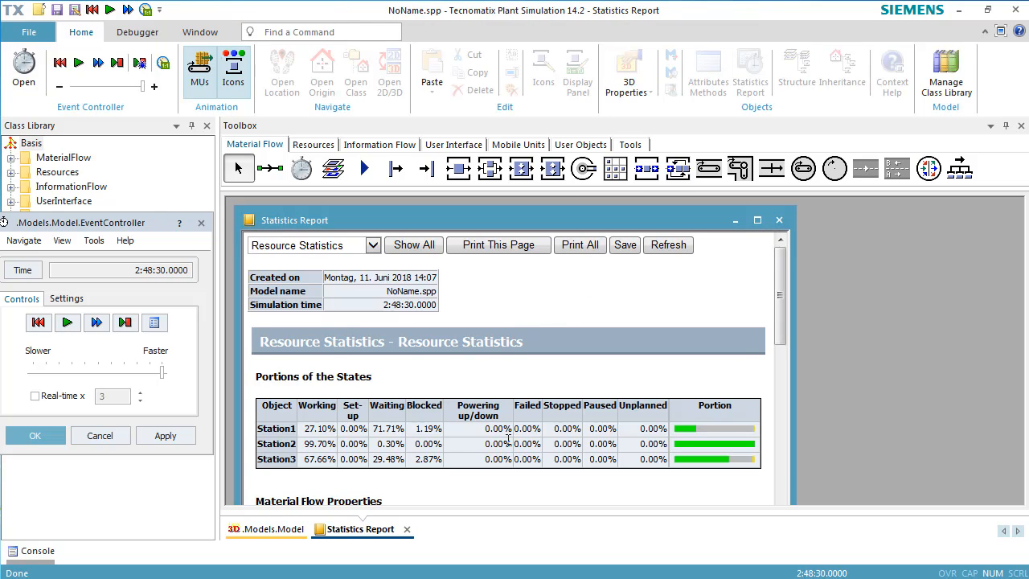
pyautogui.scroll(-5, 514, 494)
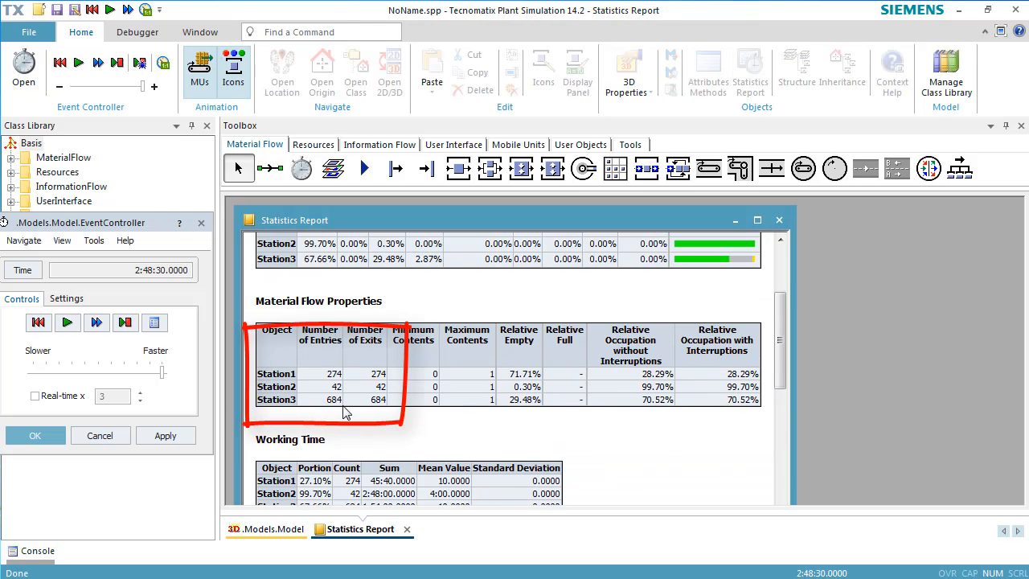